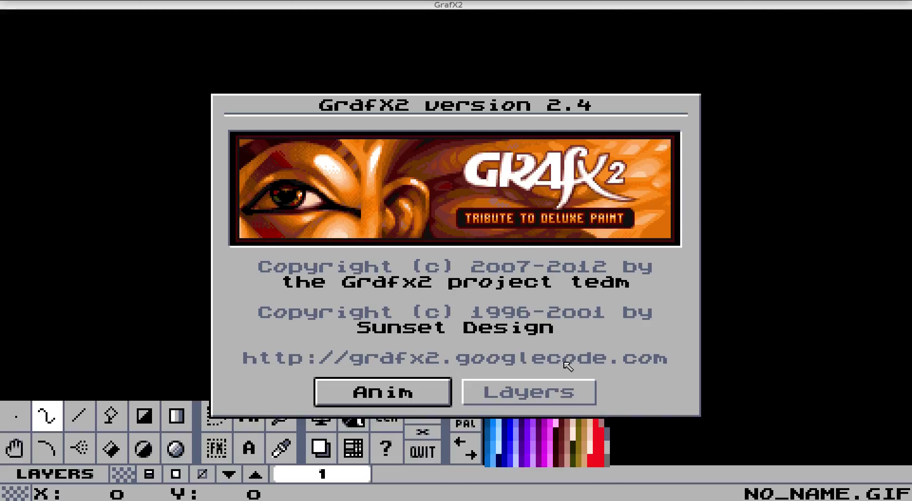
Step: Dismiss the GrafX2 2.4 splash screen and switch to magnify mode
left_click(561, 392)
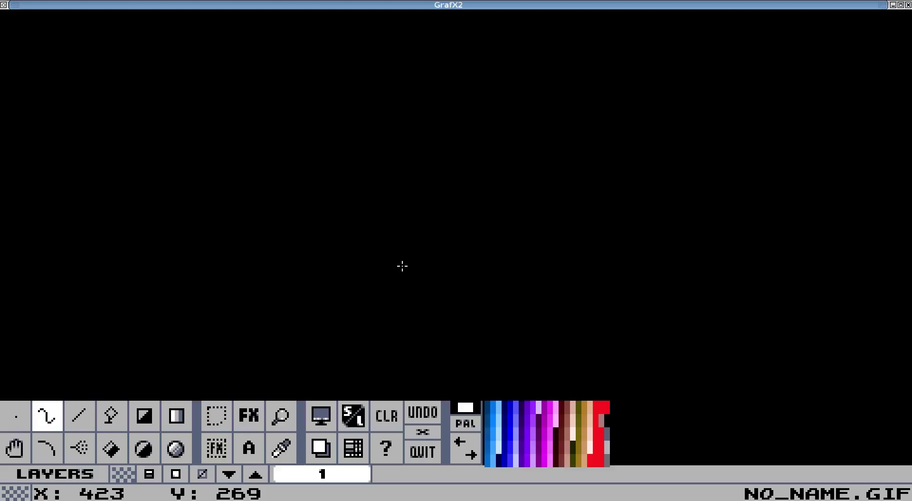
left_click(291, 413)
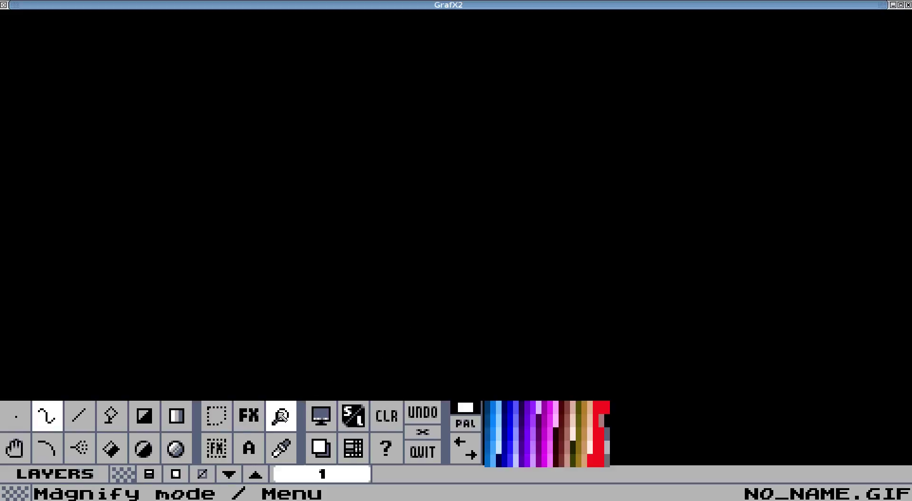
Step: Enable the Grid drawing mode with 32 × 32 cells and Snap unchecked
left_click(254, 421)
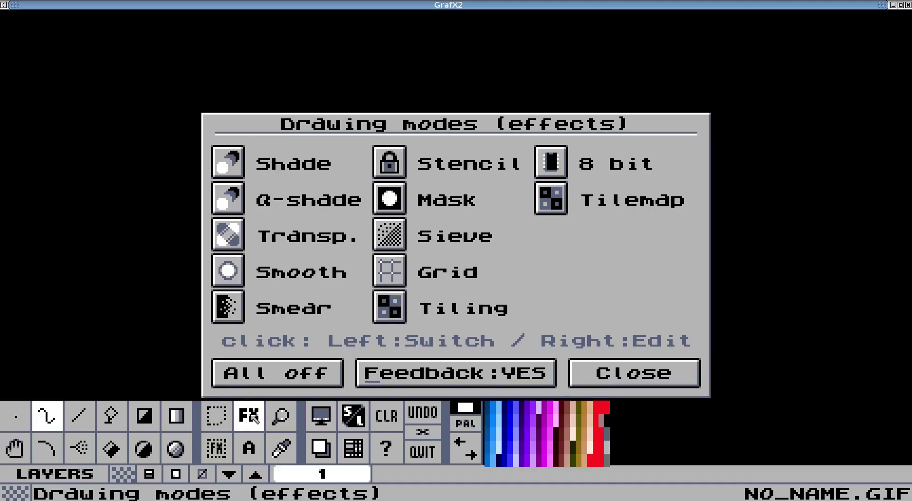
left_click(397, 277)
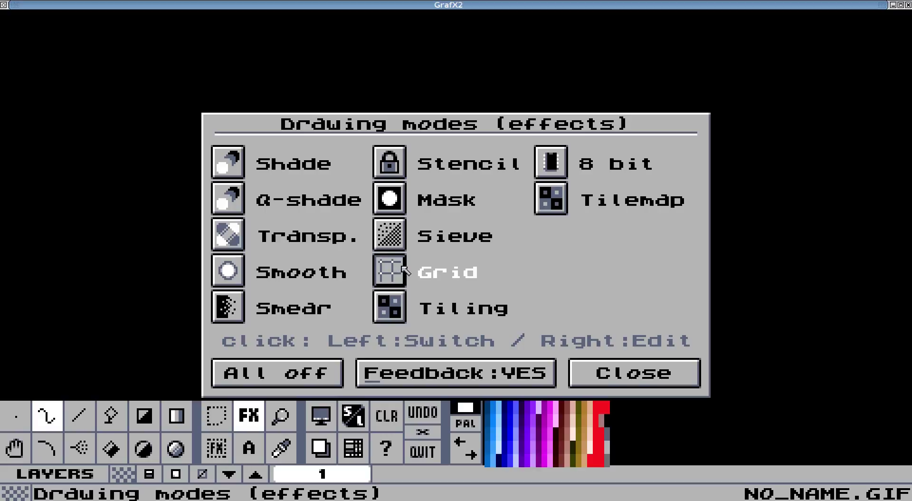
right_click(398, 275)
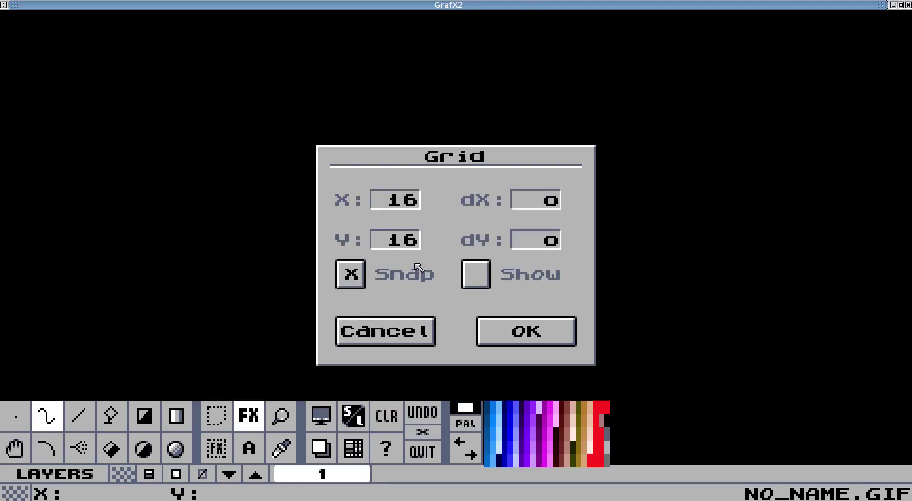
left_click(357, 277)
left_click(417, 206)
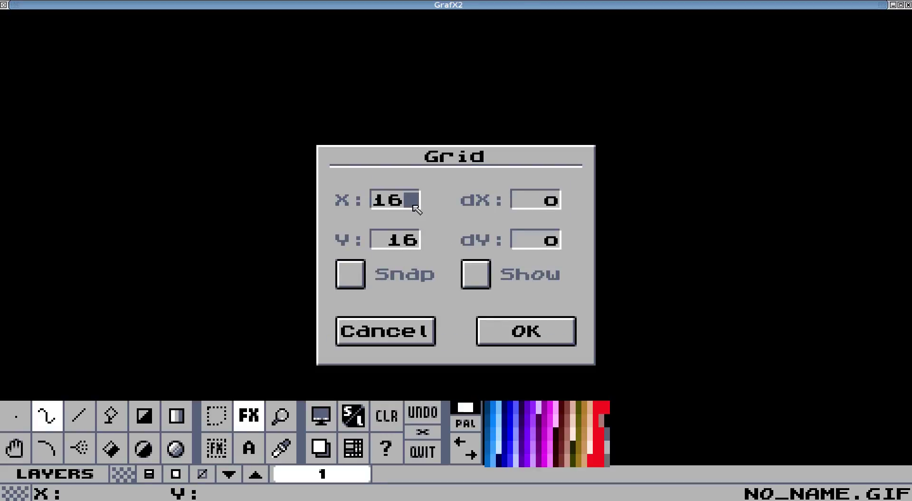
key("BackSpace")
key("BackSpace")
type("32")
left_click(419, 241)
key("BackSpace")
key("BackSpace")
type("32")
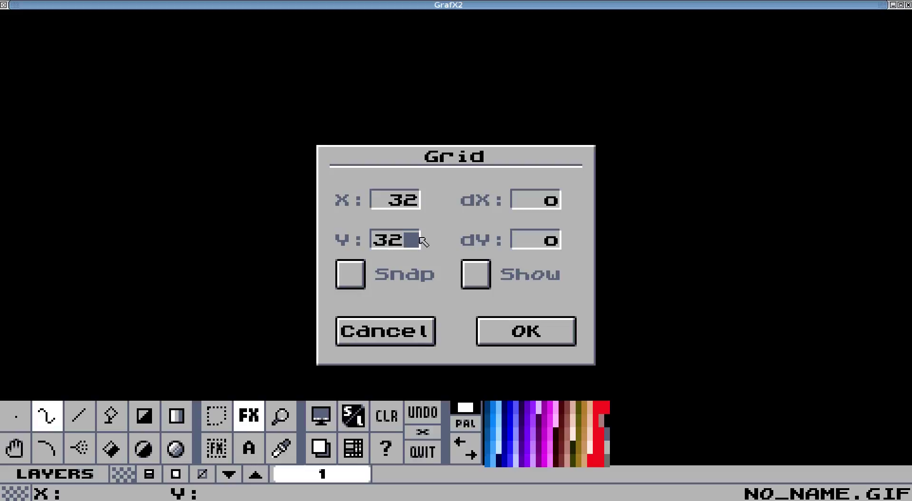
left_click(496, 328)
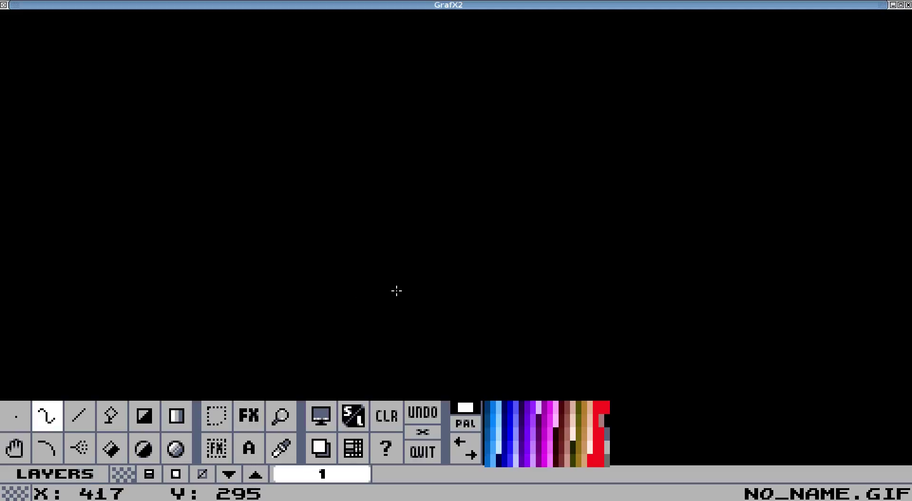
Step: Zoom into the upper-middle area of the canvas with the Magnify tool
left_click(281, 416)
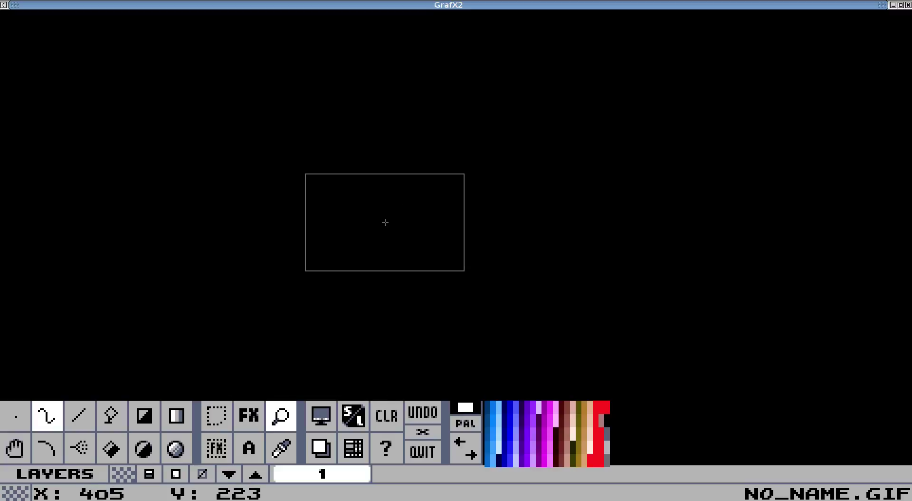
scroll(384, 222, "up", 1)
scroll(385, 222, "down", 2)
scroll(384, 222, "up", 2)
scroll(385, 223, "down", 2)
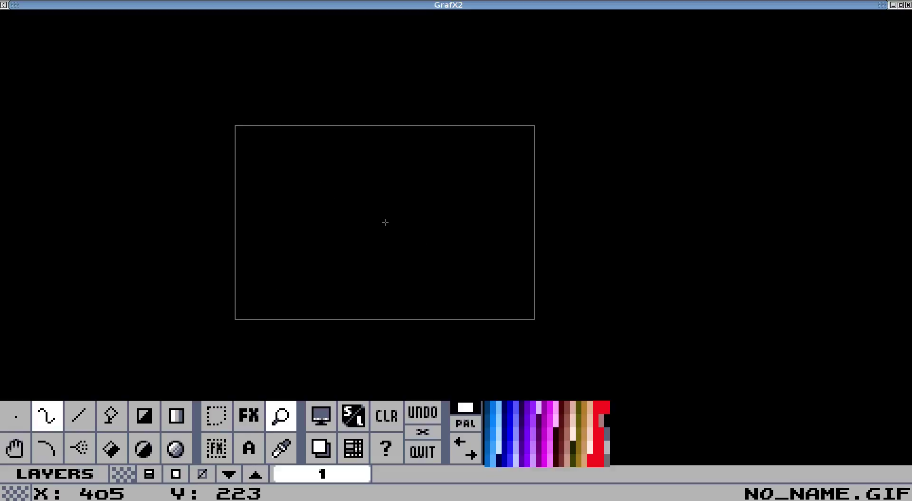
left_click(350, 184)
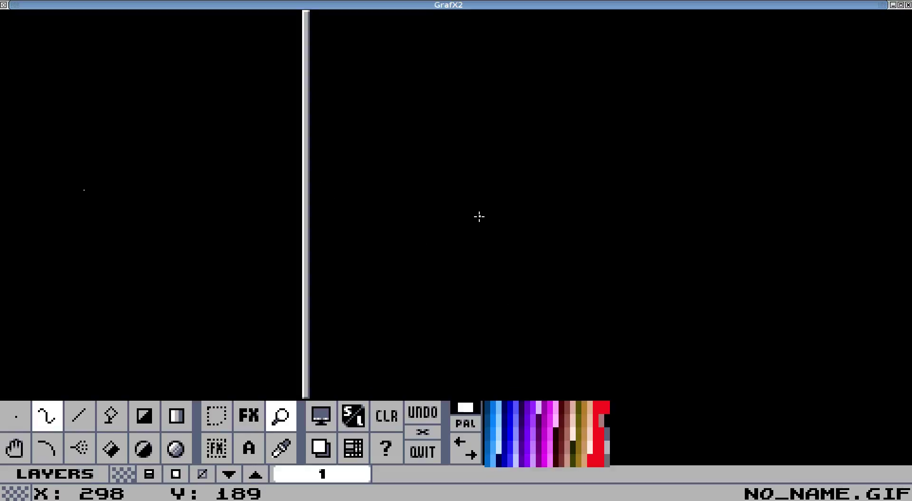
Step: Turn on Show grid in the grid settings, keeping Snap off
left_click(248, 416)
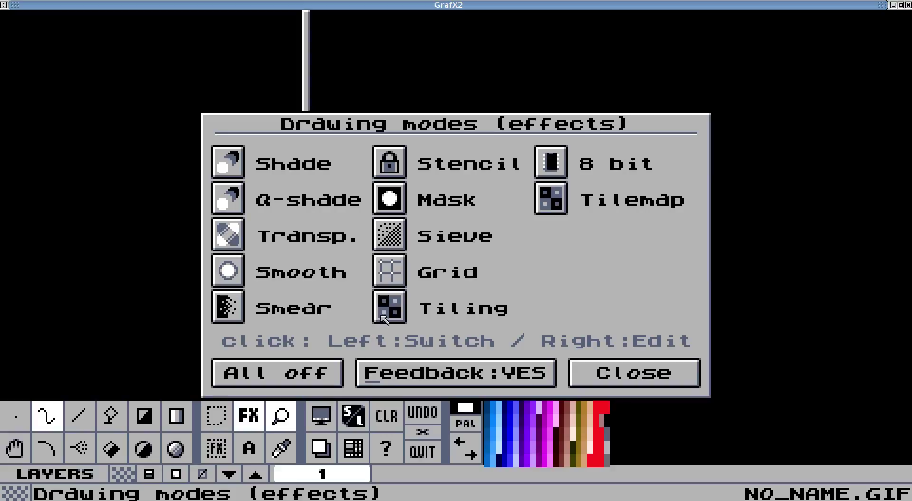
right_click(391, 278)
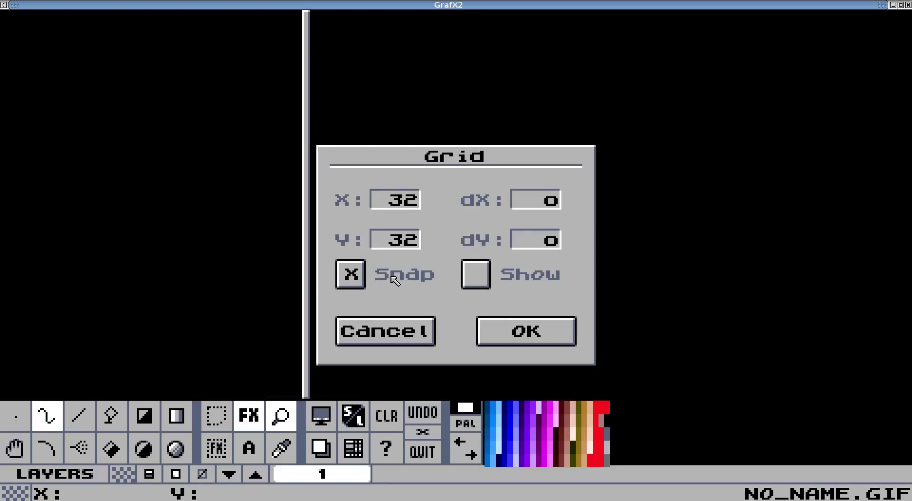
left_click(360, 279)
left_click(480, 277)
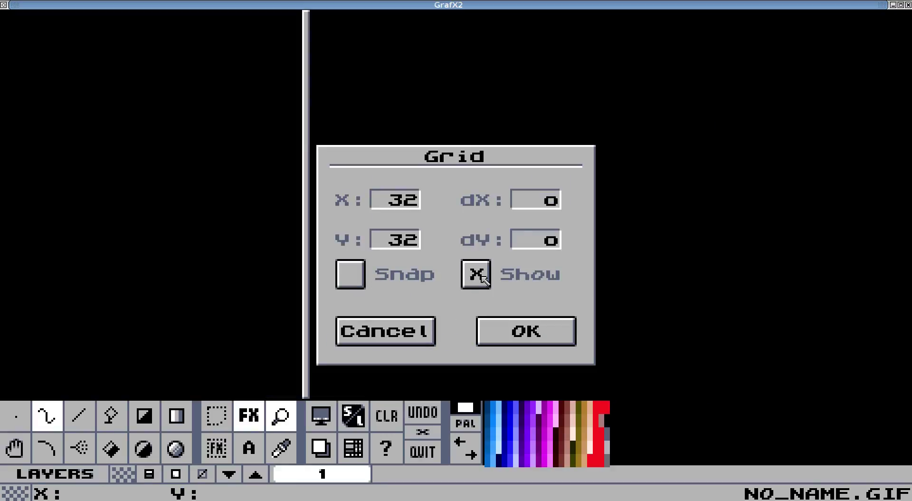
left_click(521, 325)
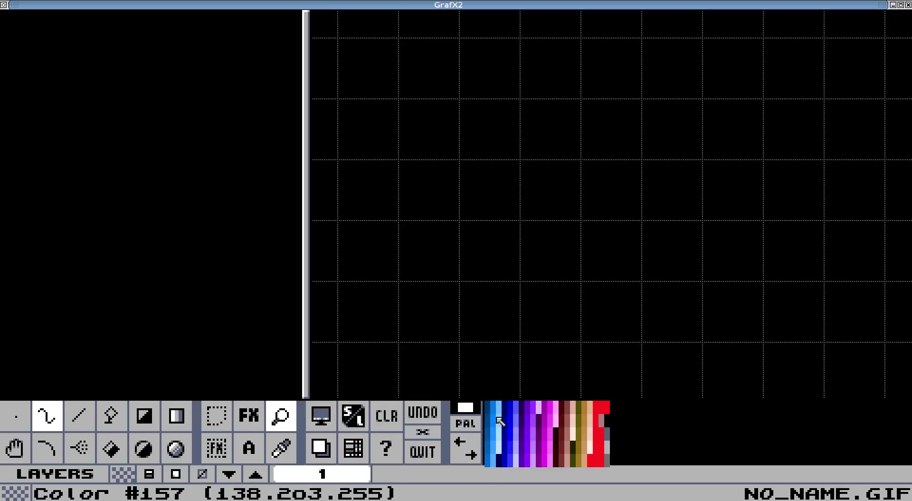
Step: Draw a filled 96 × 96 blue square and a matching green square to its right
left_click(465, 444)
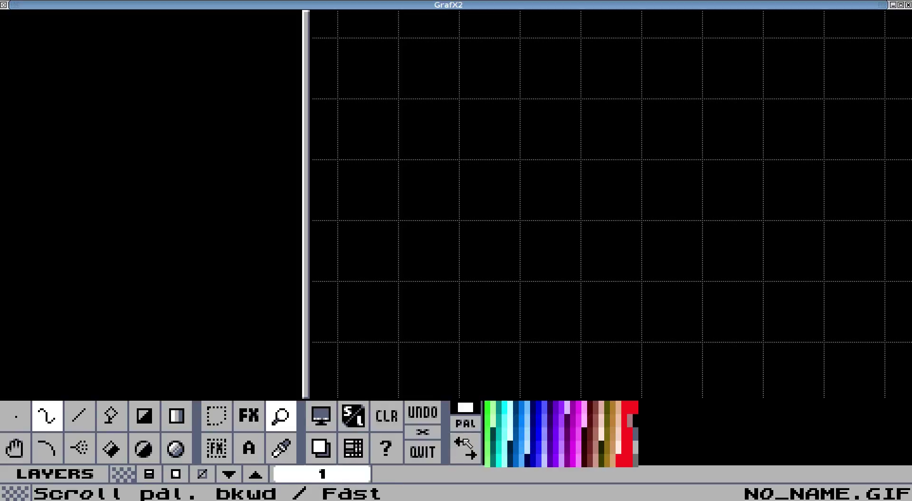
left_click_drag(466, 443, 463, 444)
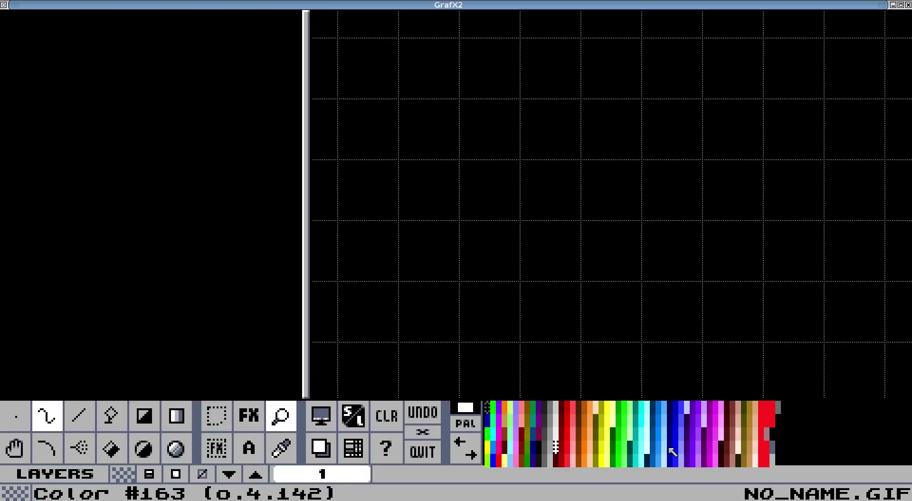
left_click(664, 412)
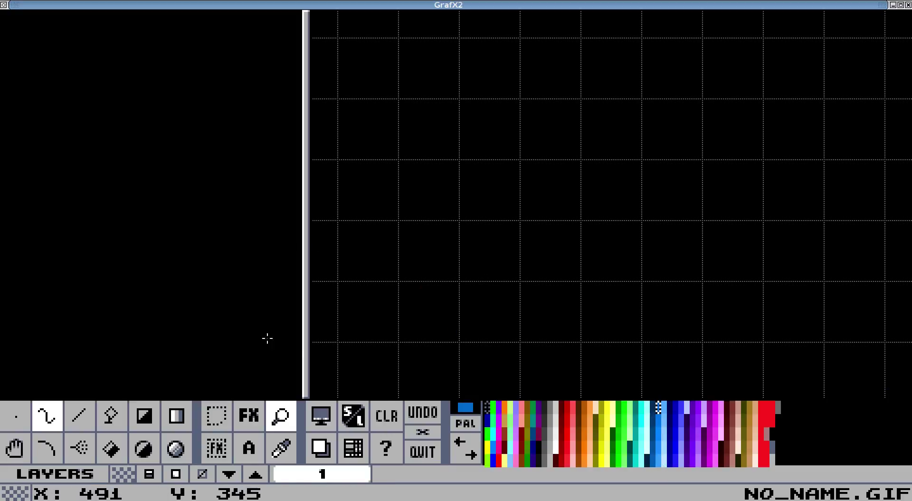
left_click(146, 424)
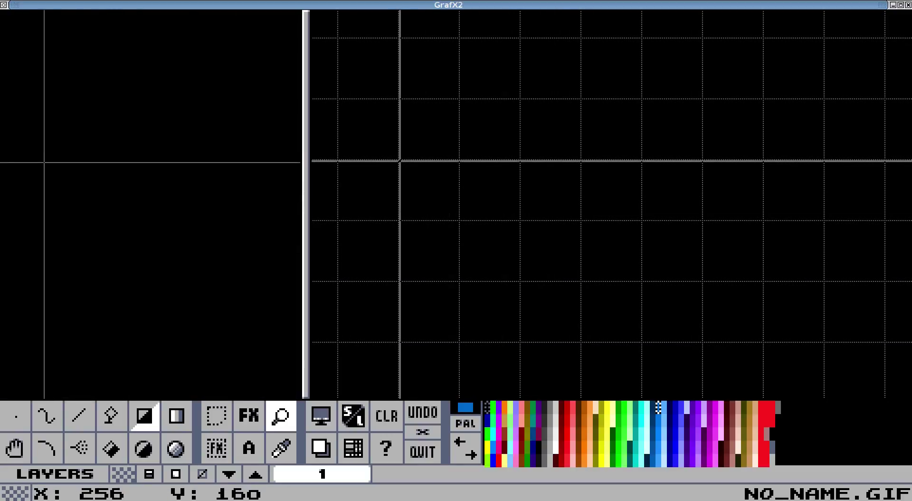
left_click_drag(400, 161, 578, 338)
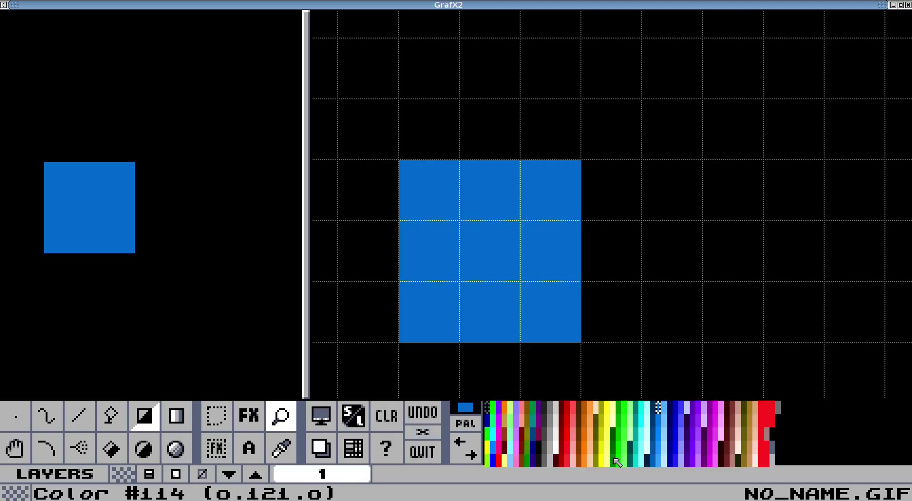
left_click(616, 462)
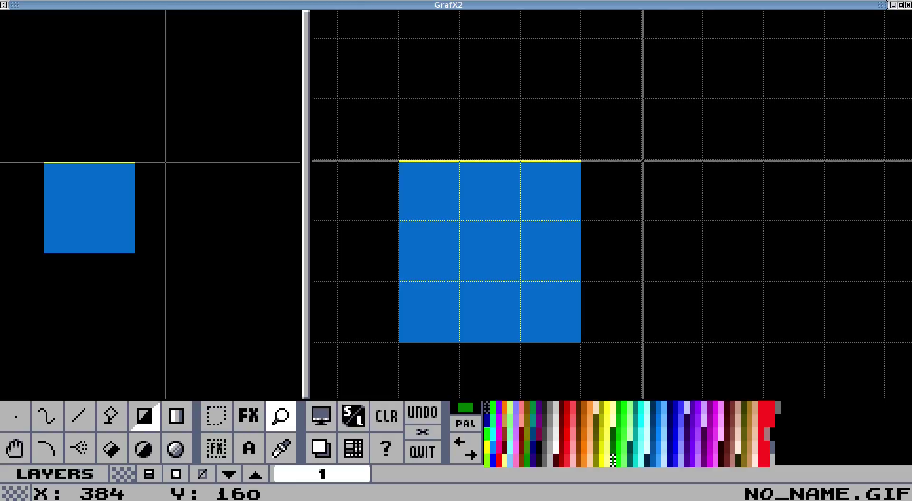
left_click_drag(643, 161, 823, 341)
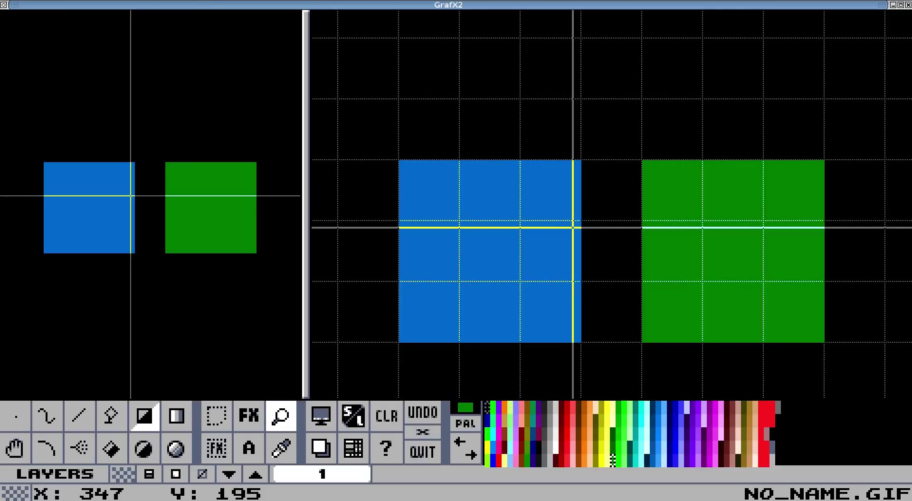
Step: Enable Tilemap in the Drawing modes dialog and close it
left_click(253, 418)
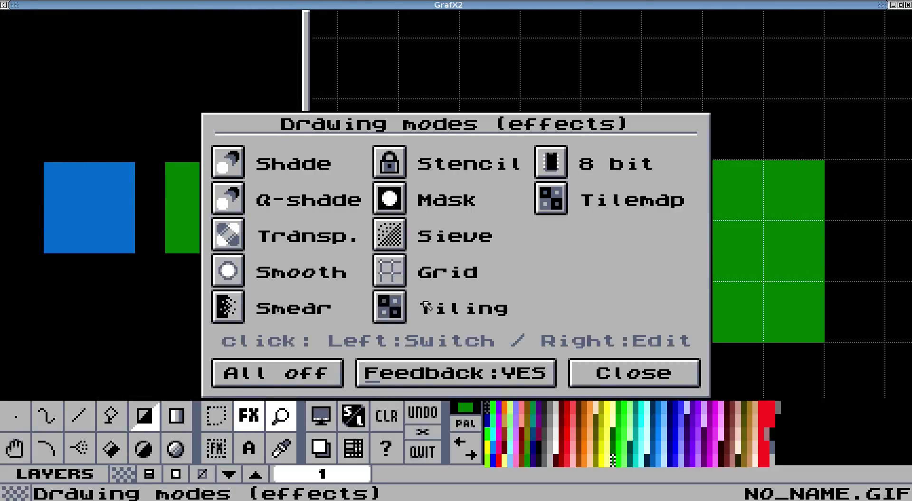
left_click(559, 205)
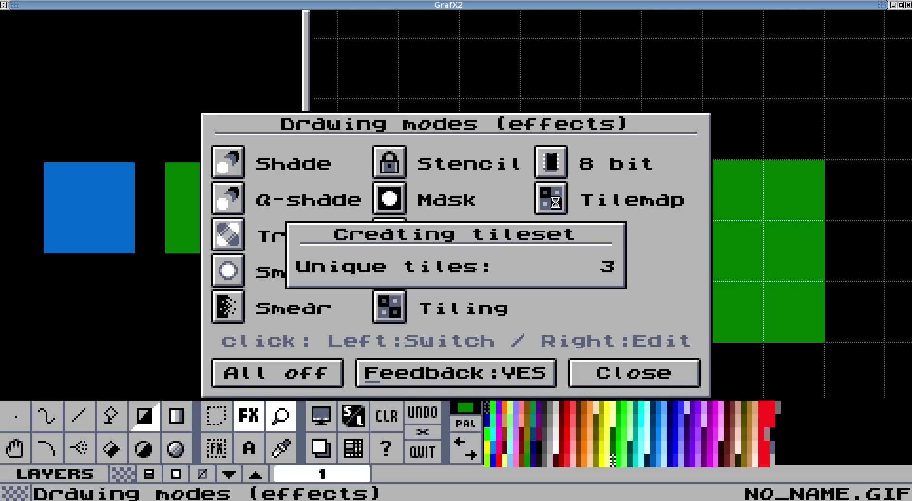
left_click(625, 375)
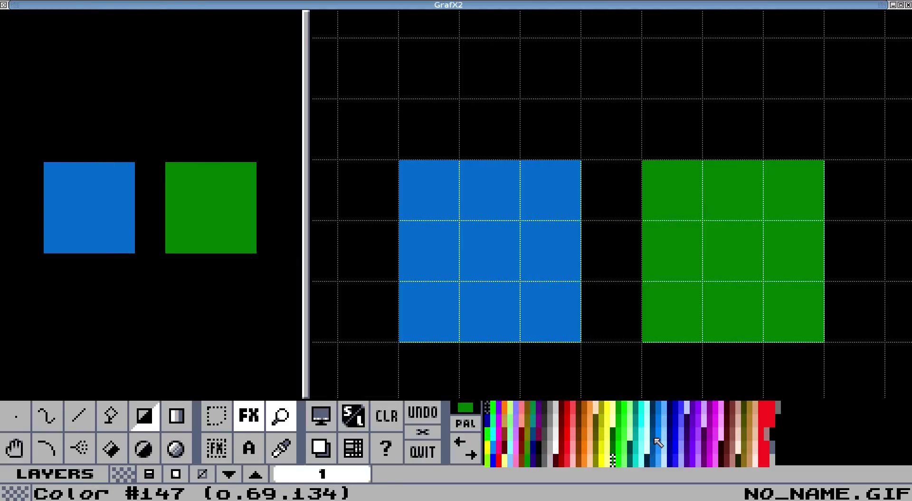
Step: Select the blue palette column, then step through its shades to a brighter blue
left_click(660, 425)
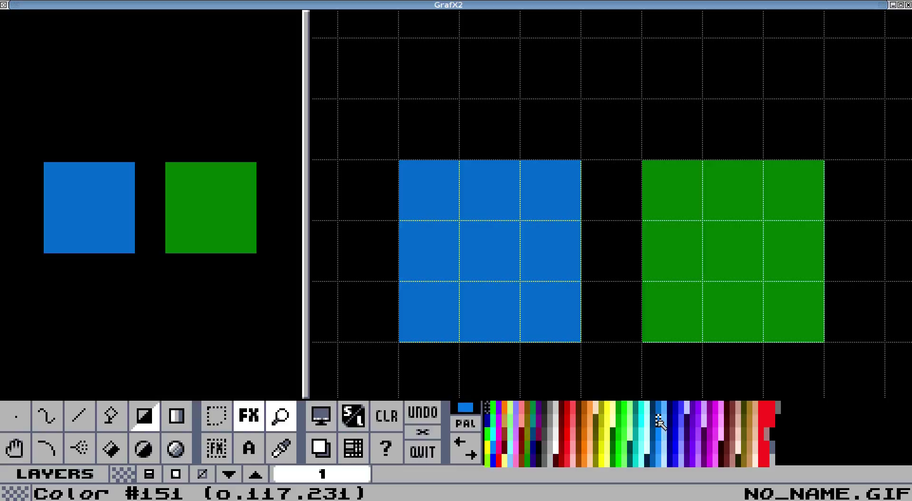
key("p")
left_click(372, 412)
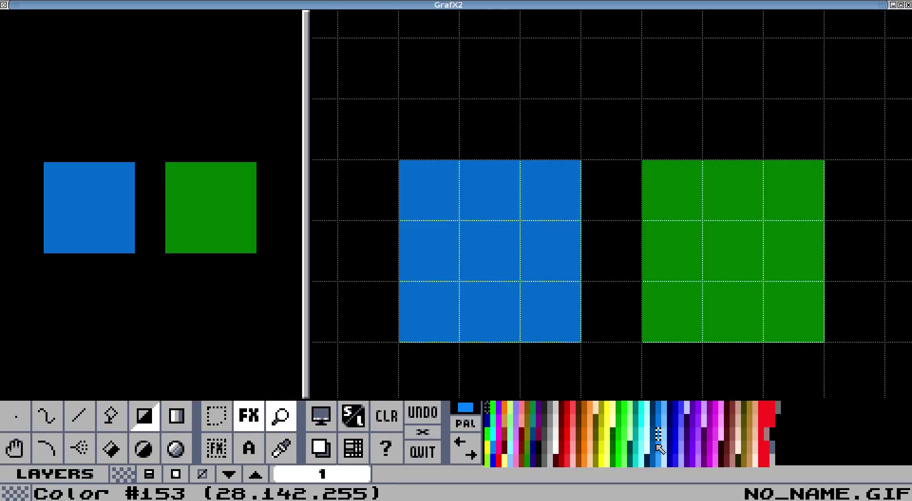
key("bracketleft")
key("bracketleft")
key("bracketleft")
key("bracketright")
key("bracketright")
key("bracketright")
key("bracketleft")
key("bracketleft")
key("bracketright")
key("bracketright")
key("bracketright")
key("bracketleft")
key("bracketleft")
key("bracketright")
key("bracketright")
key("bracketright")
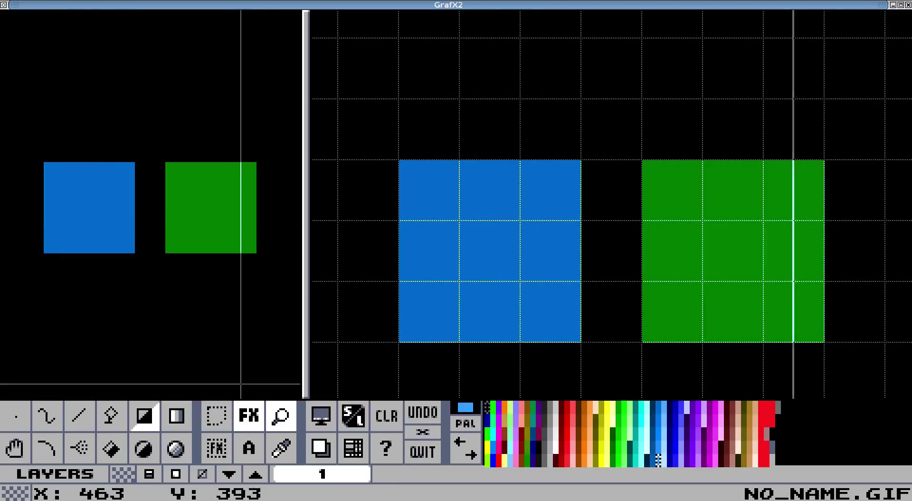
Step: Draw freehand light-blue wave loops on the tiled water square, undoing unwanted strokes
left_click(56, 422)
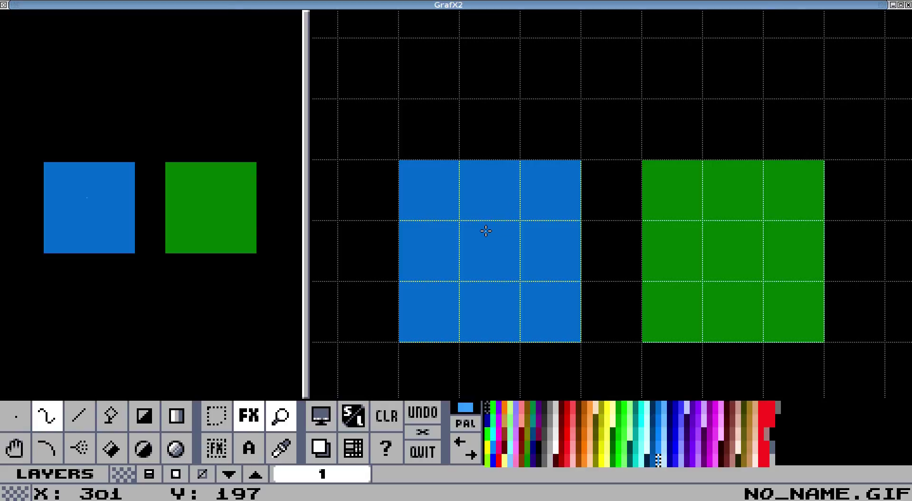
mouse_move(461, 253)
left_mouse_down()
mouse_move(481, 249)
mouse_move(475, 232)
mouse_move(450, 236)
mouse_move(447, 249)
left_mouse_up()
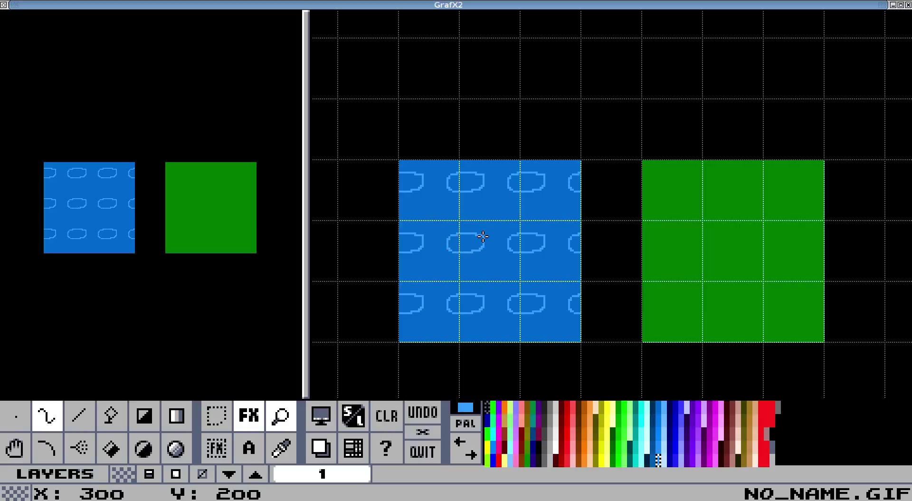
mouse_move(487, 242)
left_mouse_down()
mouse_move(506, 241)
mouse_move(493, 258)
mouse_move(474, 255)
left_mouse_up()
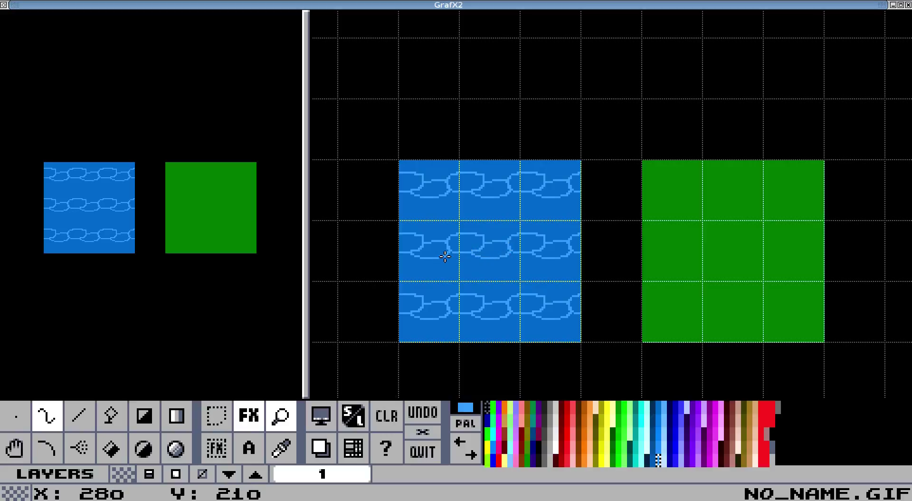
mouse_move(445, 257)
left_mouse_down()
mouse_move(472, 262)
mouse_move(459, 264)
left_mouse_up()
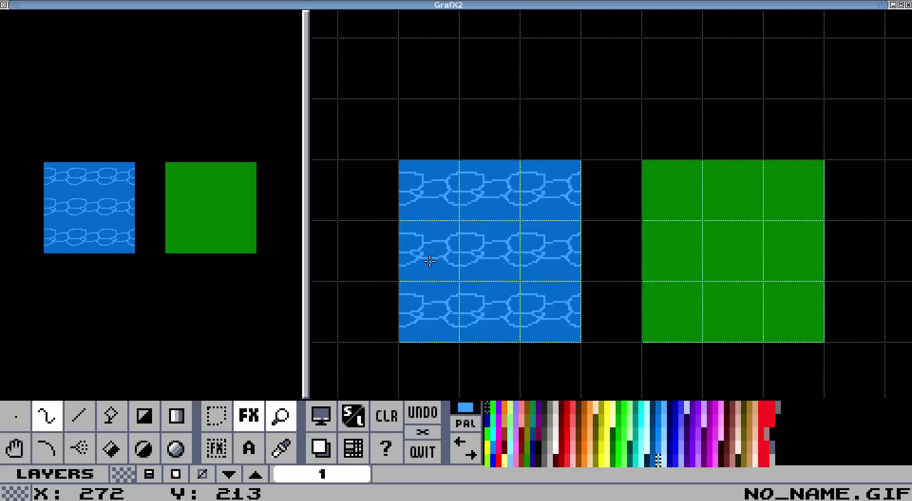
key("u")
left_click_drag(422, 258, 409, 268)
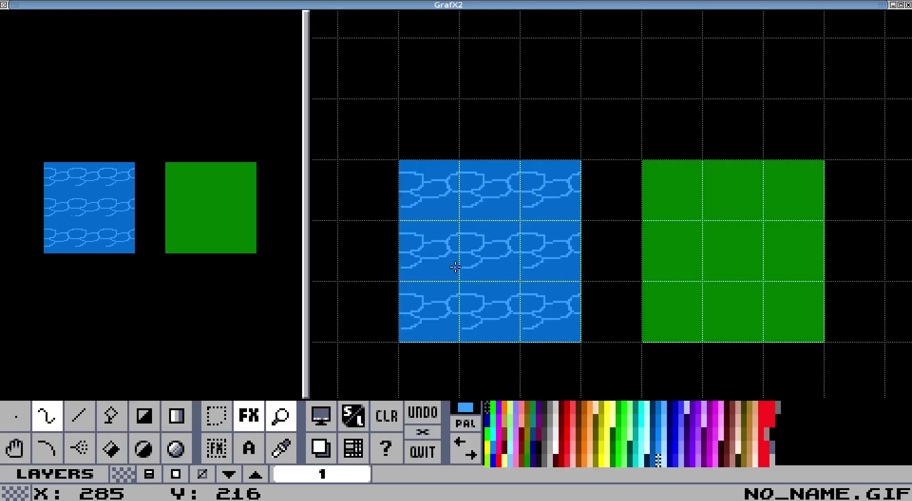
mouse_move(459, 268)
left_mouse_down()
mouse_move(476, 262)
mouse_move(490, 271)
mouse_move(469, 270)
mouse_move(487, 278)
mouse_move(512, 269)
mouse_move(435, 281)
mouse_move(482, 276)
left_mouse_up()
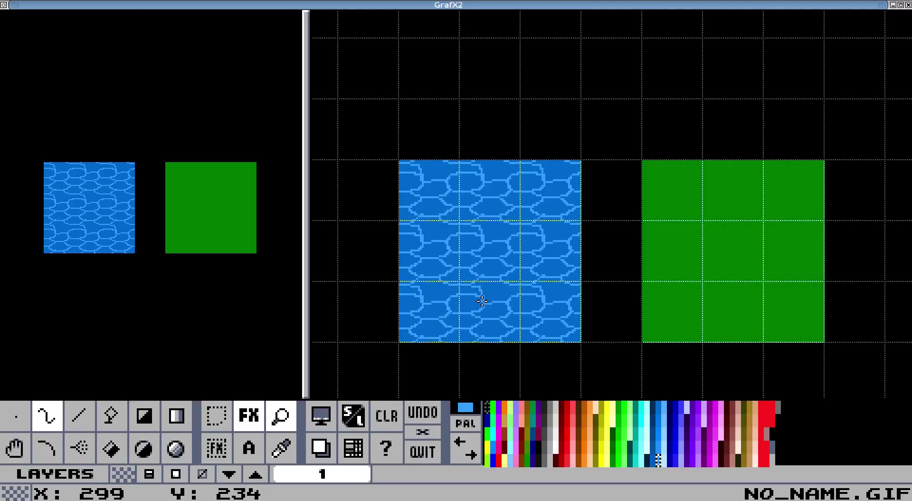
mouse_move(508, 283)
left_mouse_down()
mouse_move(478, 307)
mouse_move(454, 276)
left_mouse_up()
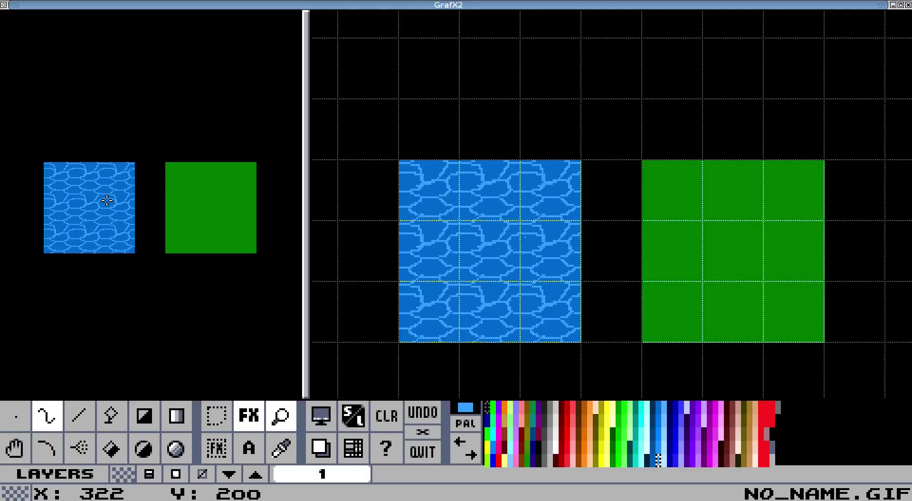
key("u")
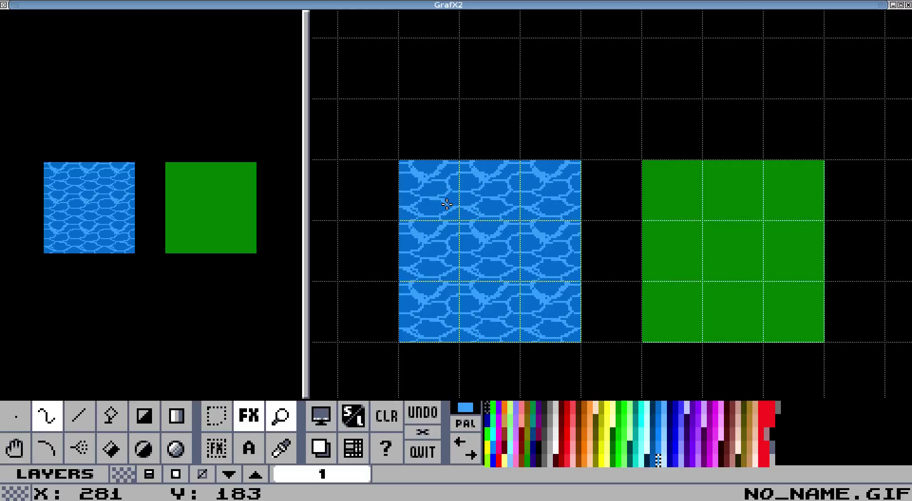
key("shift+g")
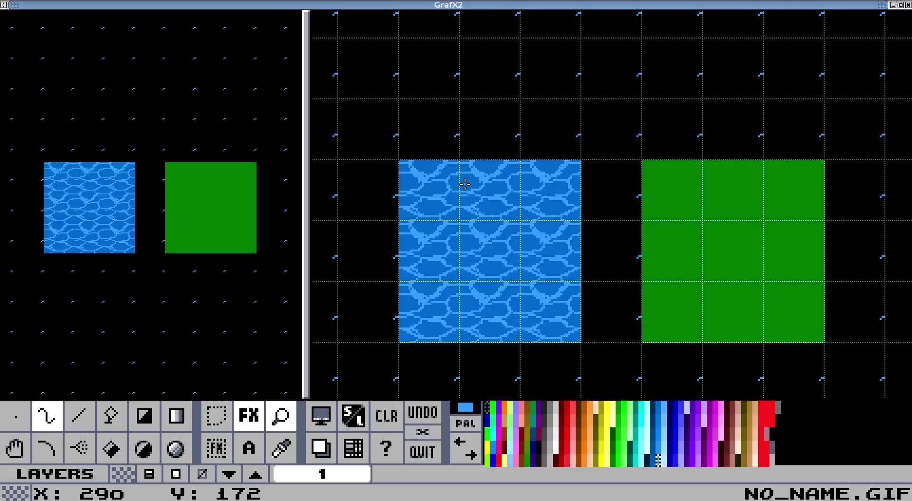
key("shift+g")
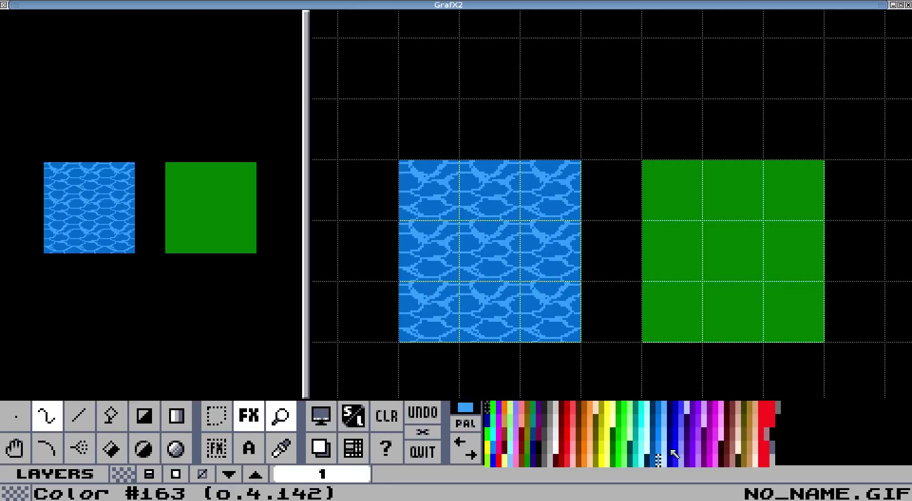
Step: Pick a pale blue and paint freehand highlight crests over the waves
left_click(661, 440)
left_click(664, 430)
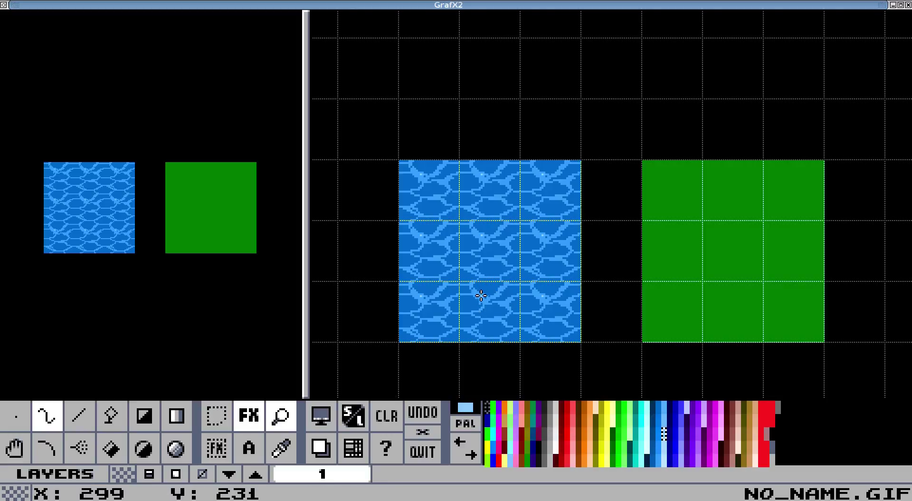
left_click_drag(482, 296, 510, 305)
mouse_move(496, 260)
left_mouse_down()
mouse_move(453, 268)
mouse_move(482, 275)
mouse_move(471, 270)
mouse_move(451, 281)
left_mouse_up()
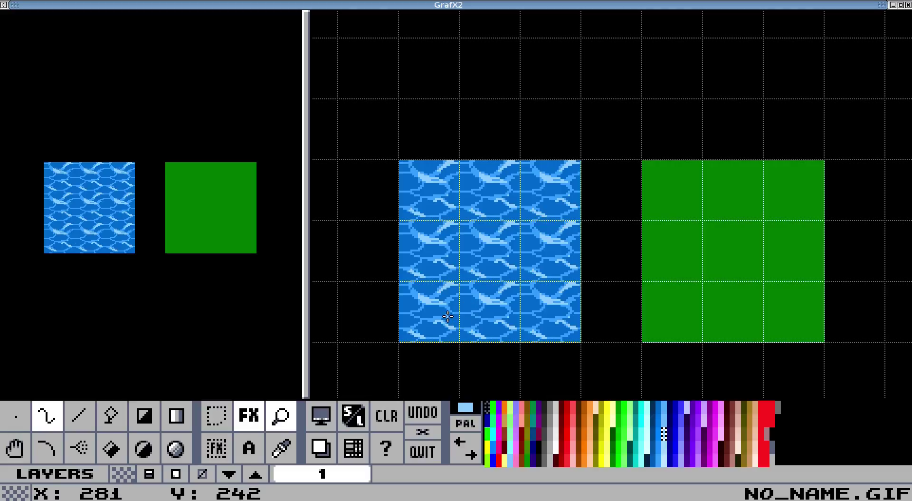
left_click_drag(448, 316, 459, 313)
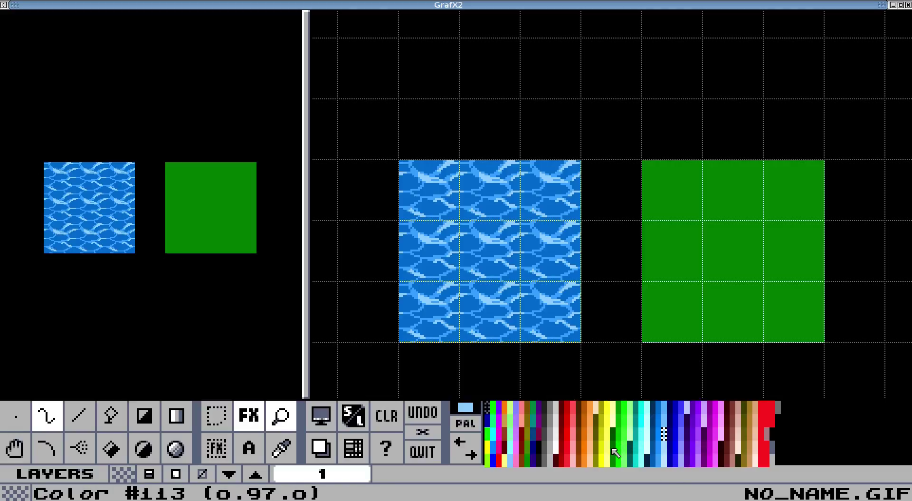
Step: Select green and set the Spray tool to size 8 using the green palette shades
left_click(611, 446)
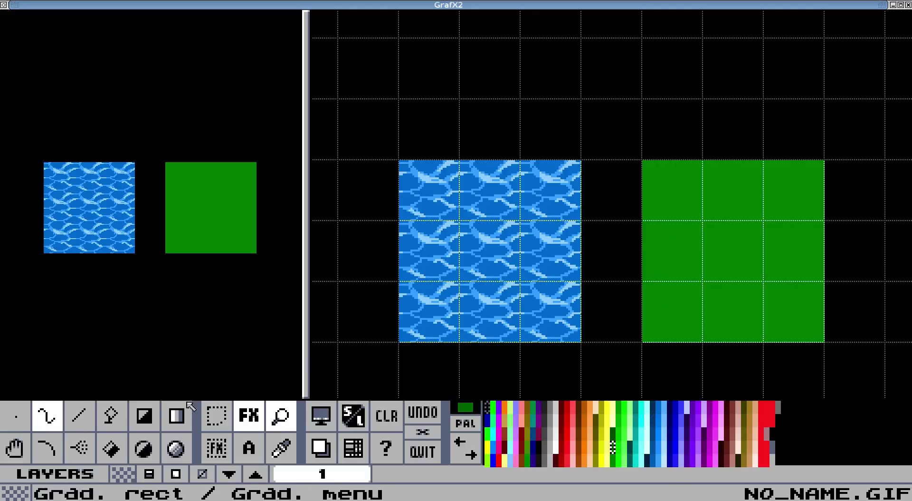
right_click(79, 415)
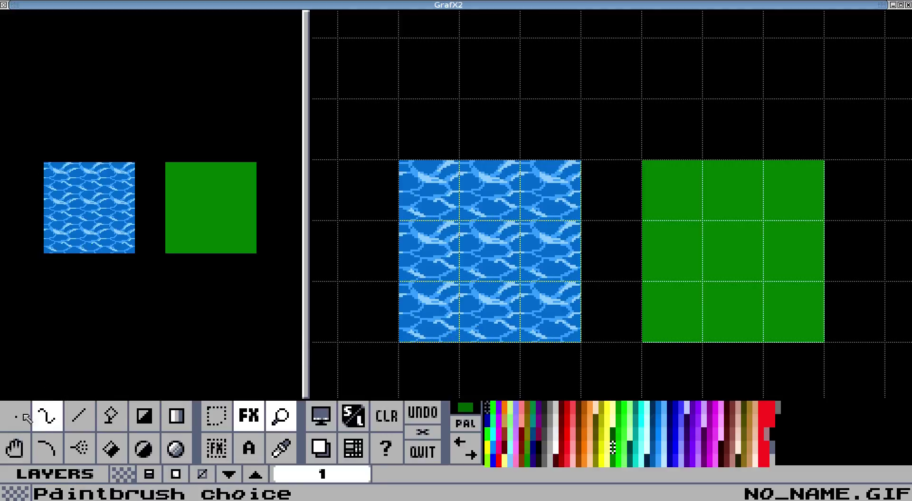
left_click(80, 447)
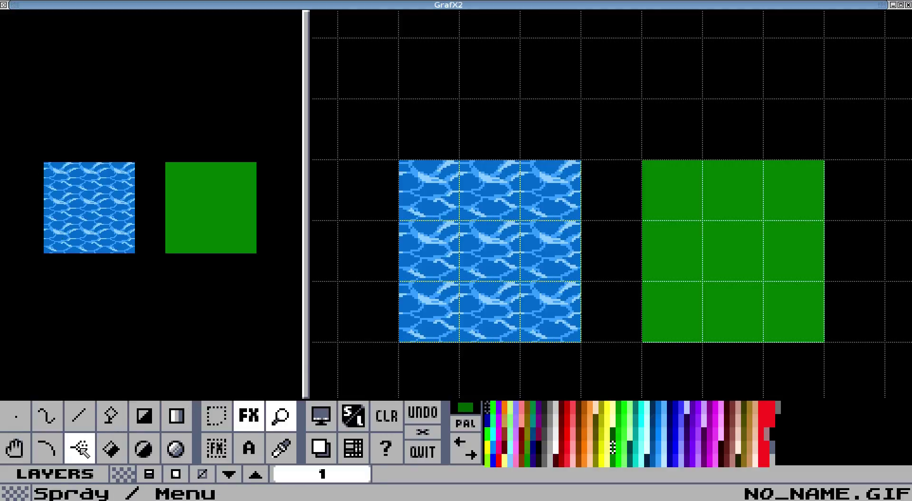
right_click(80, 447)
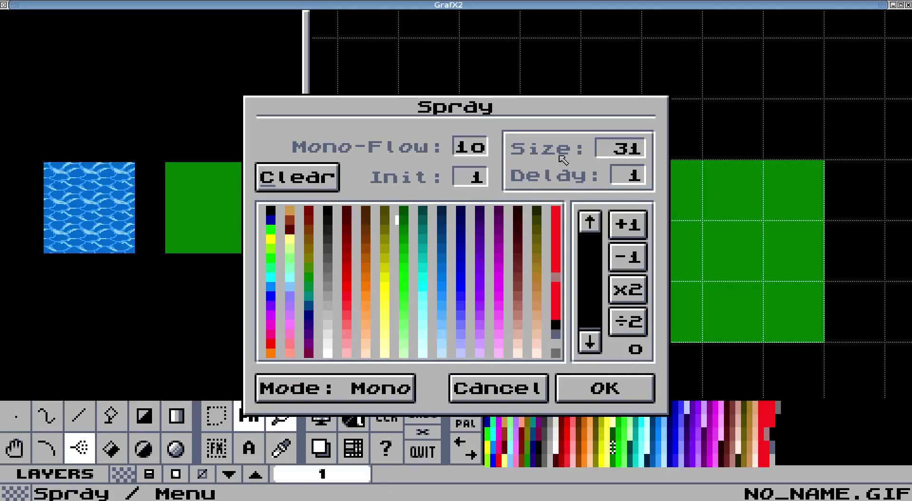
left_click(635, 150)
key("BackSpace")
key("BackSpace")
type("8")
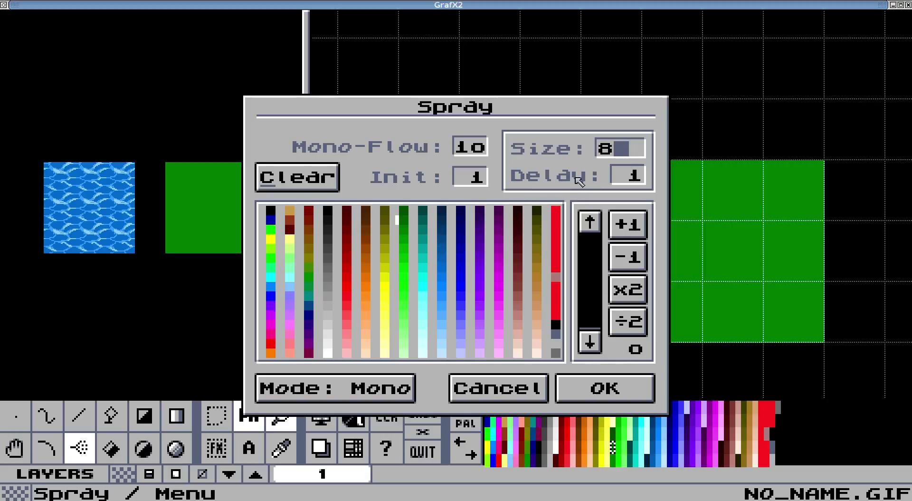
left_click_drag(401, 238, 406, 309)
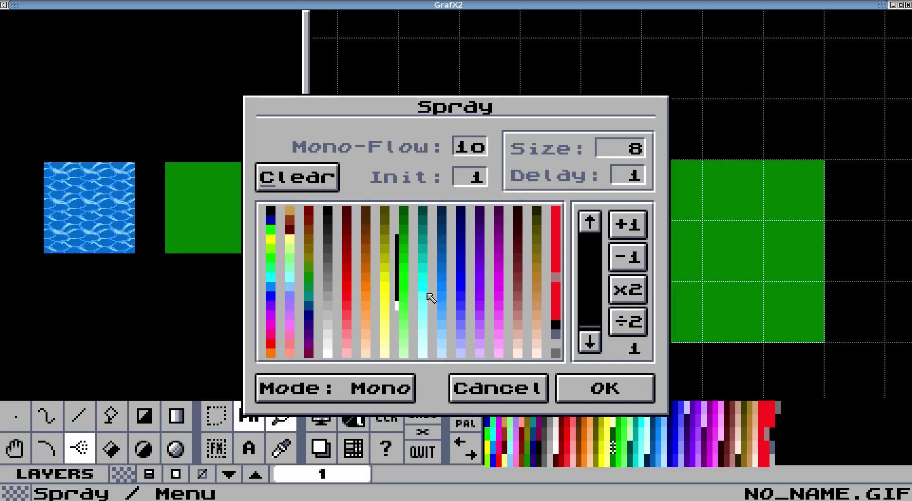
left_click(597, 388)
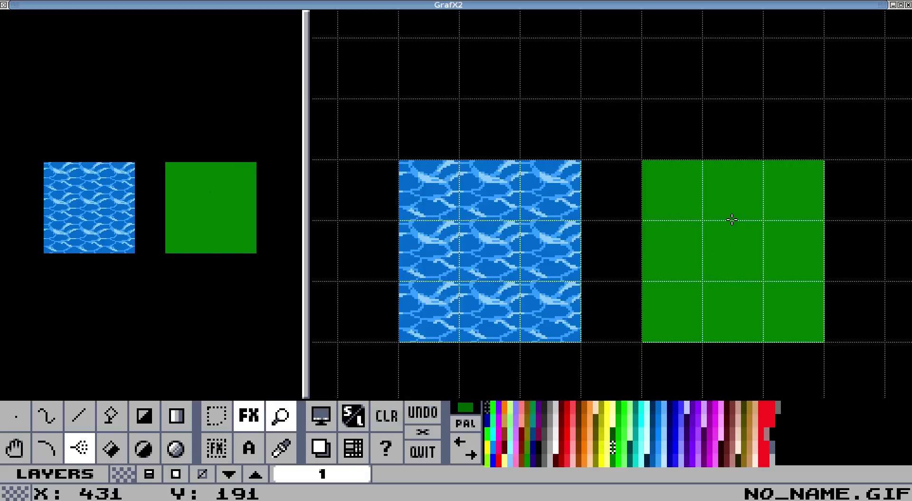
Step: Spray dark-green specks, then switch the spray to Multi mode and add bright green speckles
mouse_move(731, 218)
left_mouse_down()
mouse_move(708, 233)
mouse_move(708, 247)
mouse_move(735, 289)
mouse_move(754, 272)
mouse_move(762, 239)
mouse_move(739, 236)
mouse_move(757, 234)
mouse_move(739, 265)
mouse_move(698, 280)
mouse_move(686, 275)
mouse_move(688, 262)
mouse_move(741, 220)
mouse_move(757, 224)
mouse_move(692, 225)
mouse_move(711, 224)
mouse_move(720, 238)
mouse_move(706, 252)
mouse_move(811, 229)
mouse_move(797, 274)
mouse_move(732, 242)
mouse_move(746, 260)
mouse_move(722, 255)
left_mouse_up()
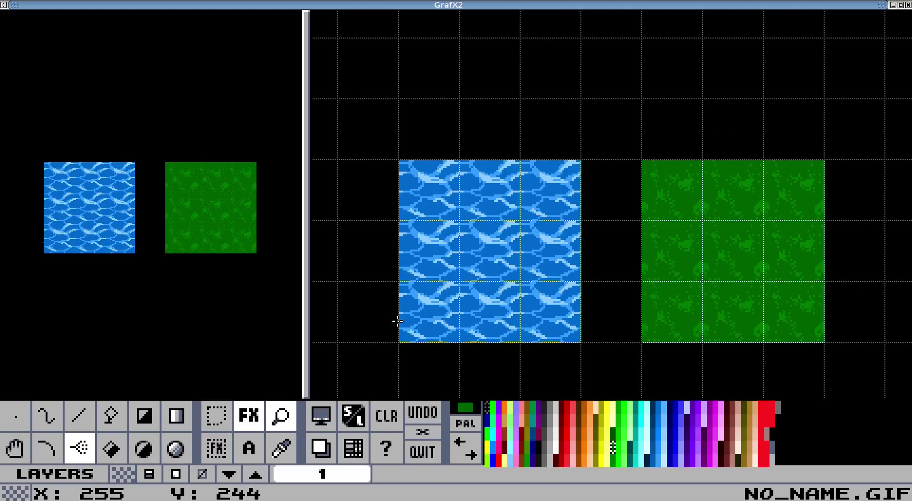
right_click(77, 454)
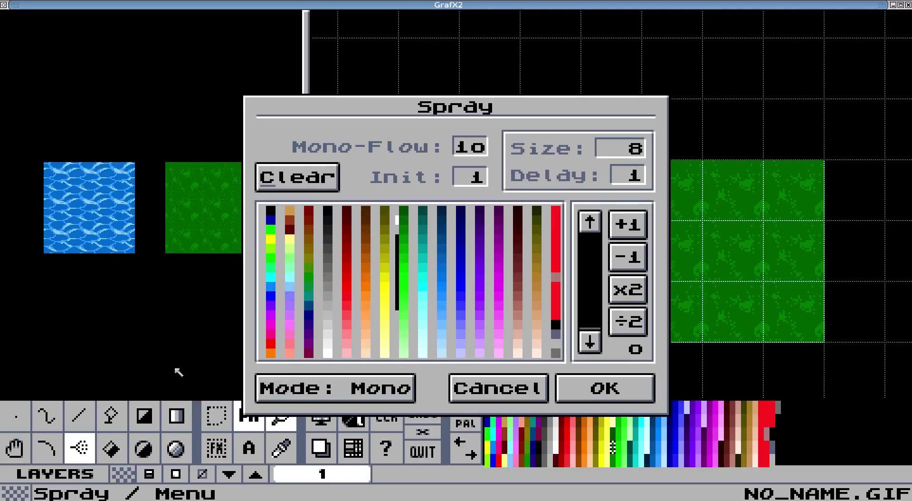
left_click(374, 393)
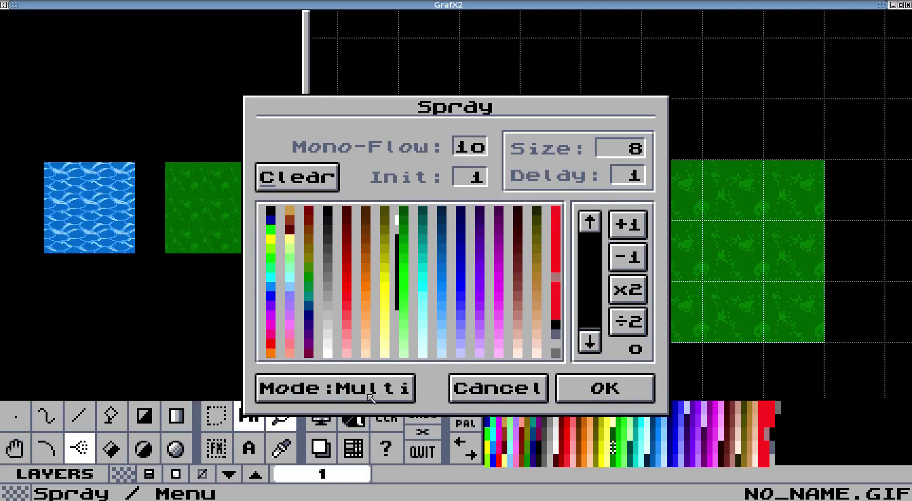
left_click(620, 399)
mouse_move(735, 245)
left_mouse_down()
mouse_move(720, 260)
mouse_move(747, 272)
mouse_move(747, 245)
mouse_move(727, 233)
mouse_move(701, 238)
mouse_move(708, 230)
mouse_move(752, 258)
mouse_move(719, 264)
mouse_move(734, 256)
mouse_move(732, 270)
mouse_move(711, 279)
mouse_move(749, 295)
mouse_move(738, 282)
mouse_move(717, 281)
mouse_move(742, 286)
left_mouse_up()
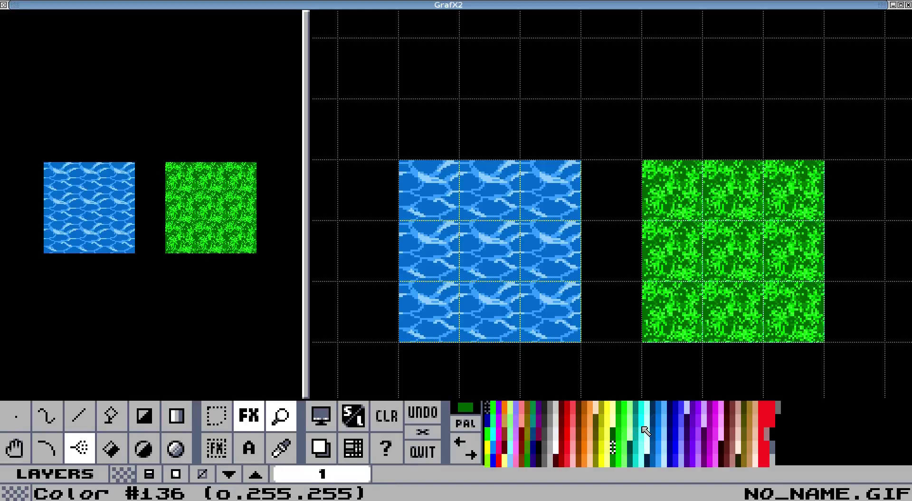
Step: Choose a light aqua shade and dot freehand sparkles along the water tile's wave crests
left_click(642, 419)
left_click(642, 442)
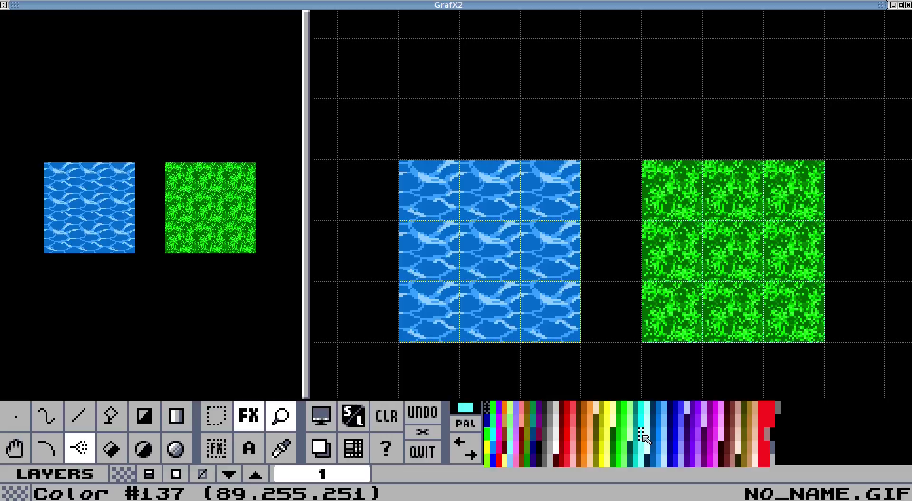
left_click(46, 416)
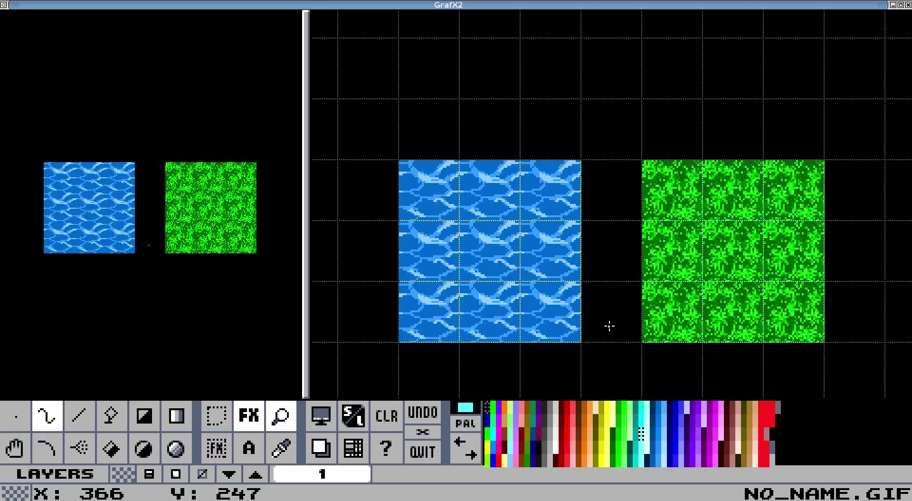
key("braceright")
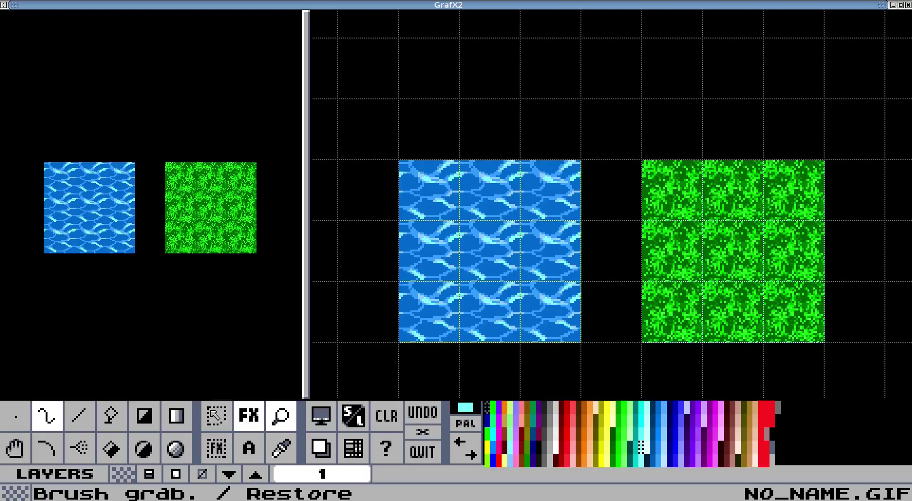
Step: Enable Tilemap in the FX drawing modes dialog and undo the stray test stroke
left_click(259, 419)
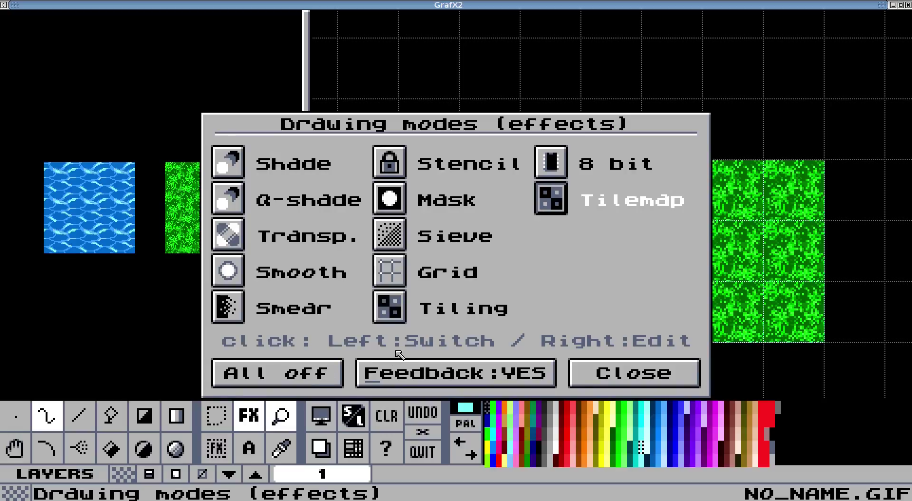
left_click(554, 207)
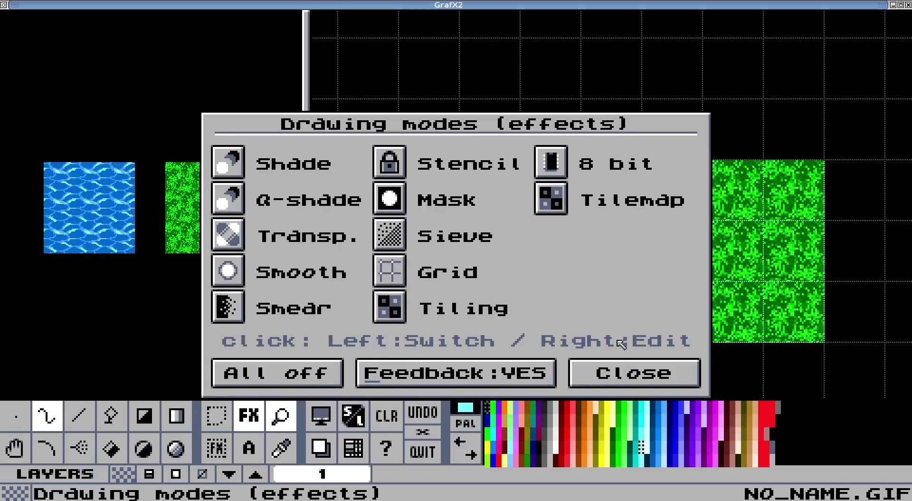
left_click(622, 373)
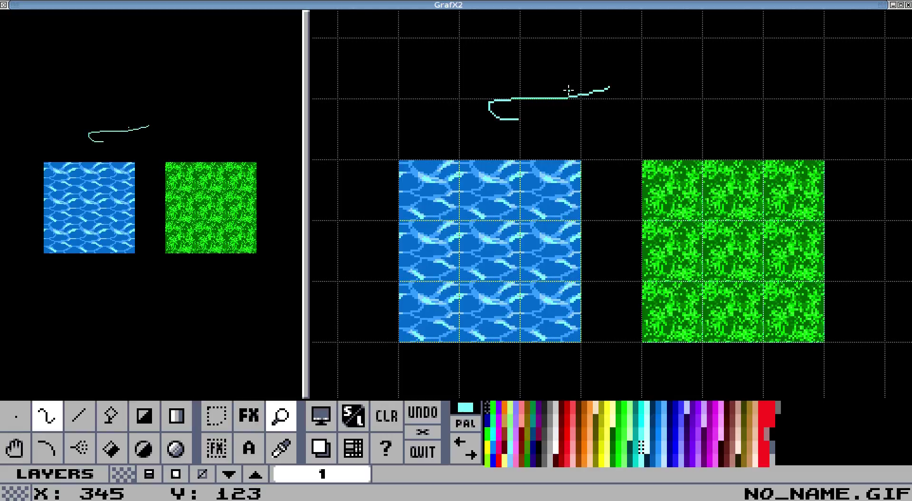
key("u")
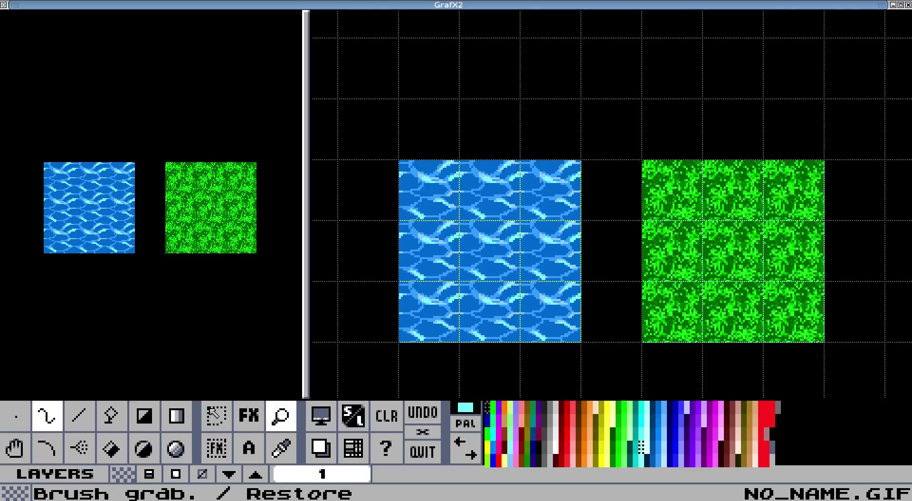
left_click(217, 416)
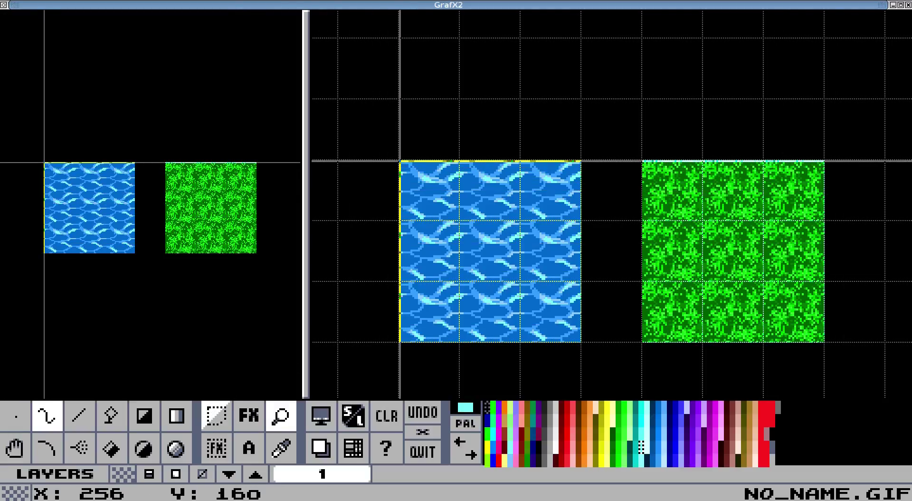
Step: Copy both tiles onto the spare page, redoing a misaligned stamp, then return and drop the brush
mouse_move(400, 161)
left_mouse_down()
mouse_move(552, 269)
mouse_move(783, 340)
mouse_move(823, 341)
left_mouse_up()
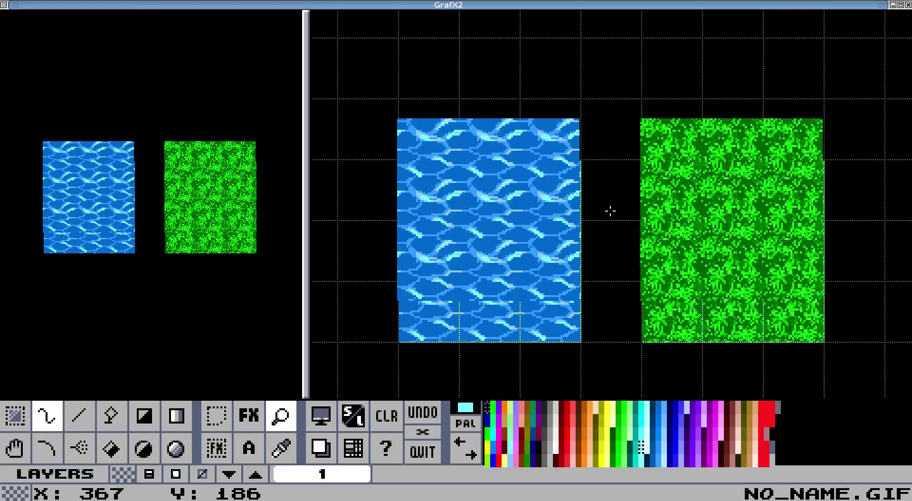
key("Tab")
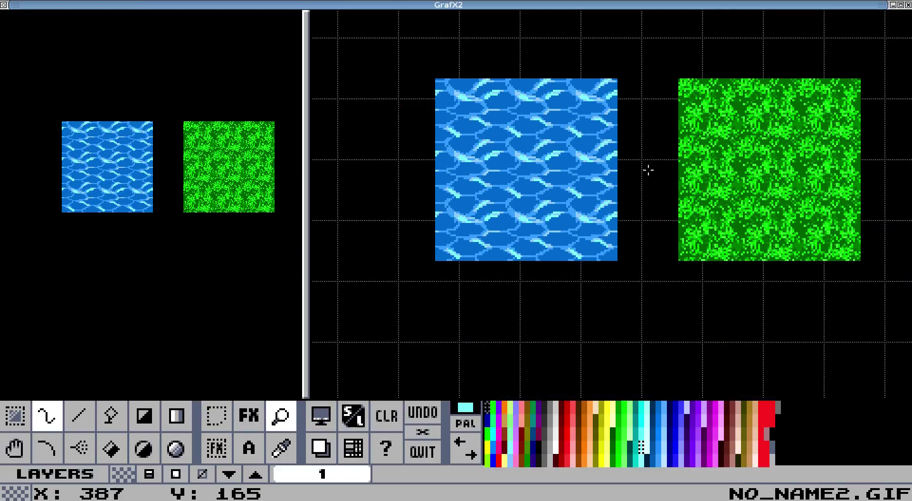
key("Tab")
key("Tab")
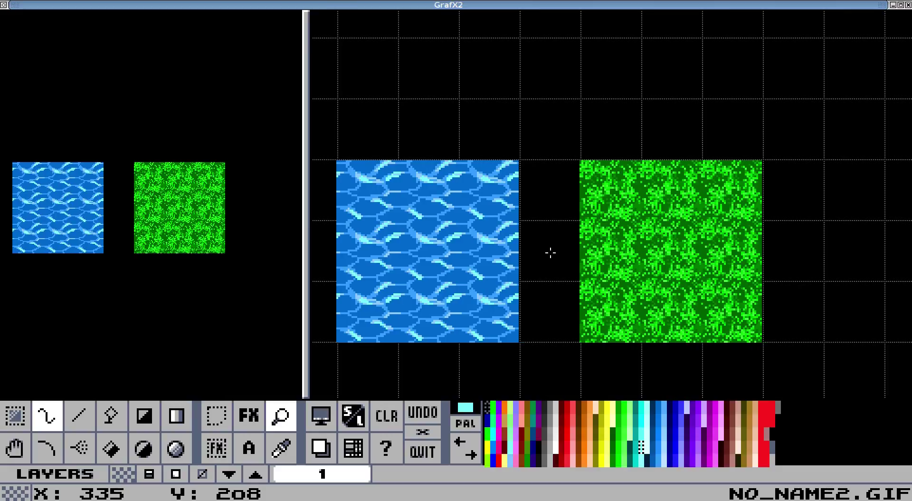
left_click(550, 252)
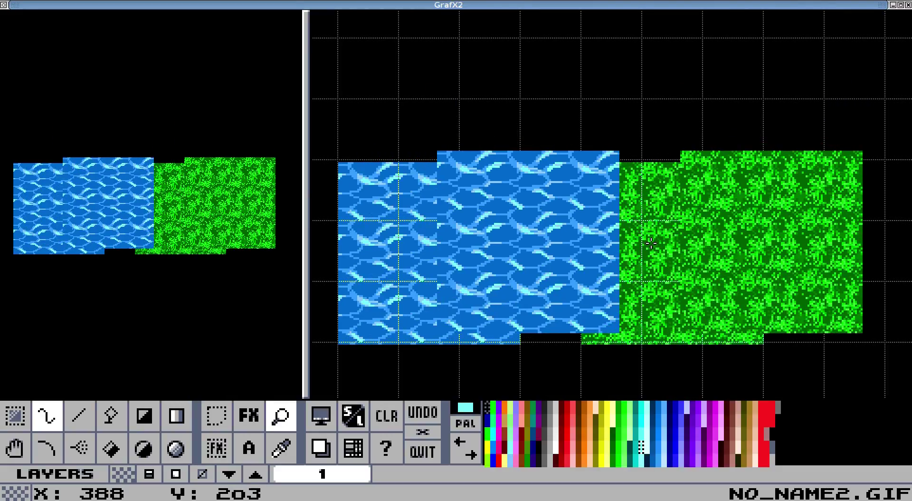
key("u")
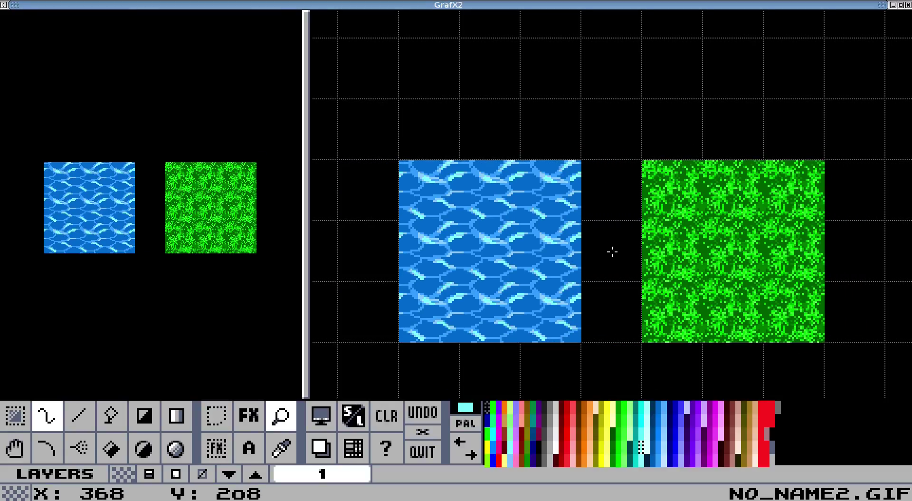
left_click(612, 254)
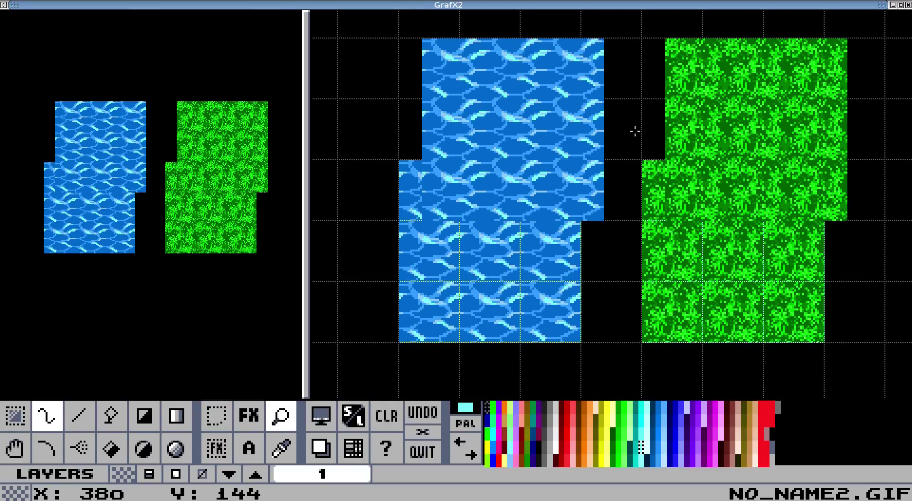
key("Tab")
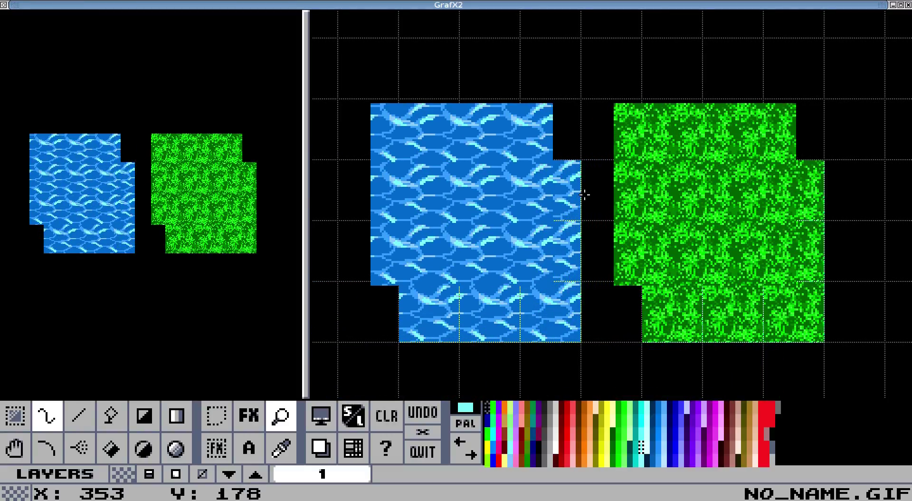
key("period")
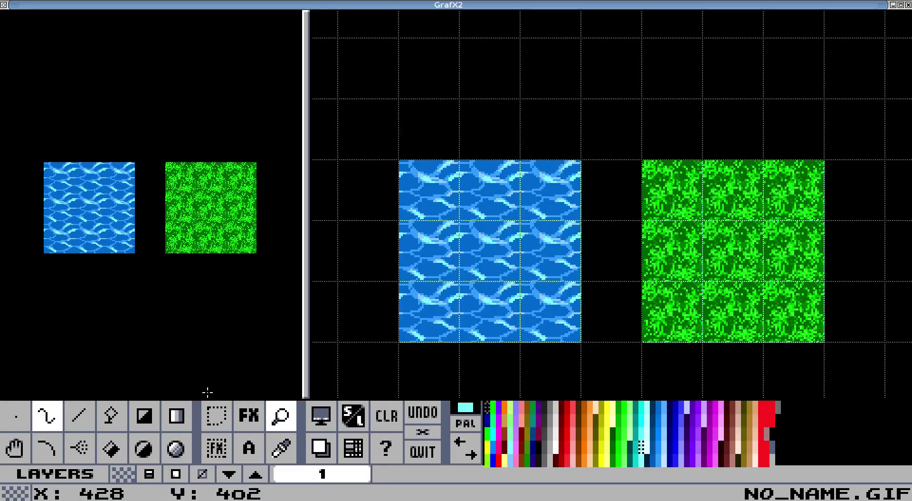
Step: Paint irregular black holes into the water and grass tiles with the large round brush
left_click(16, 416)
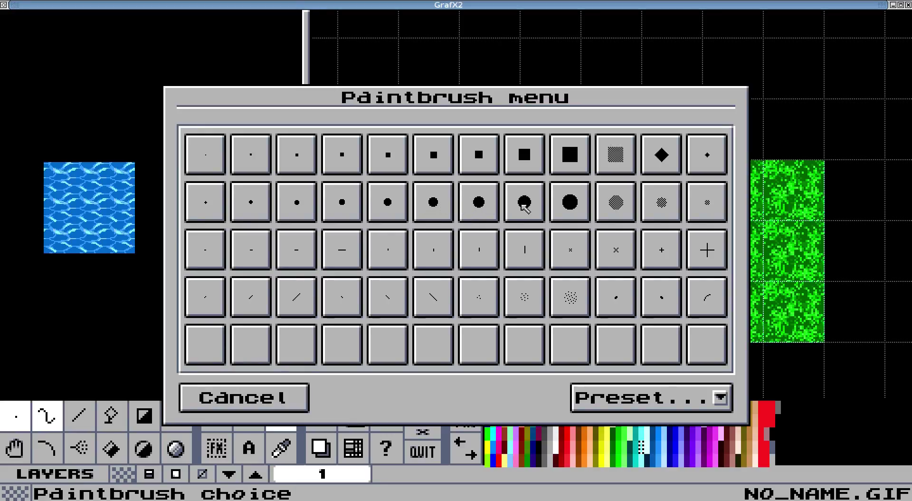
left_click(477, 202)
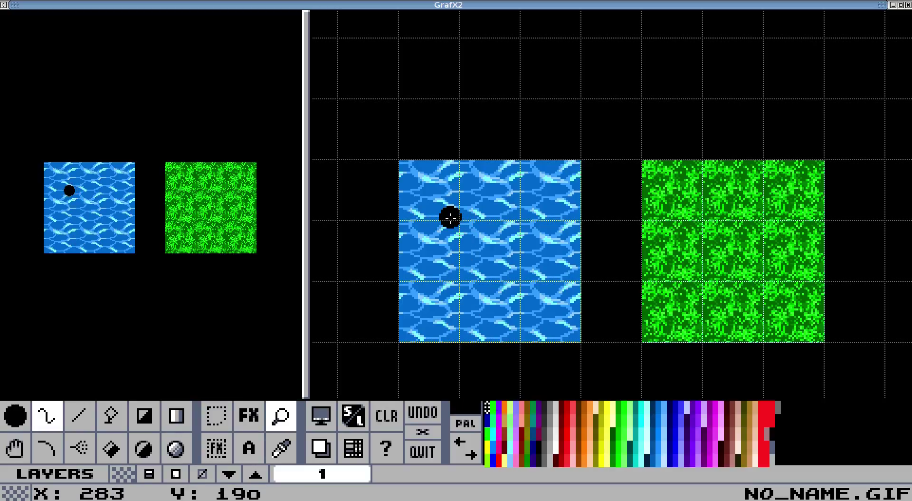
mouse_move(444, 233)
left_mouse_down()
mouse_move(443, 284)
mouse_move(462, 299)
mouse_move(532, 299)
mouse_move(541, 220)
mouse_move(522, 206)
mouse_move(452, 212)
mouse_move(456, 252)
mouse_move(486, 288)
mouse_move(511, 286)
mouse_move(520, 244)
mouse_move(509, 229)
mouse_move(484, 224)
mouse_move(469, 236)
mouse_move(489, 282)
mouse_move(507, 257)
left_mouse_up()
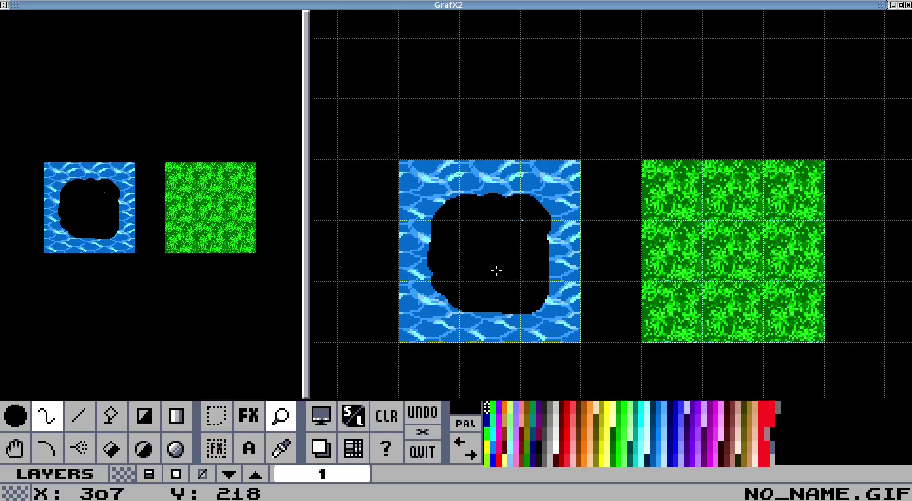
mouse_move(446, 232)
left_mouse_down()
mouse_move(466, 314)
mouse_move(545, 282)
mouse_move(475, 201)
left_mouse_up()
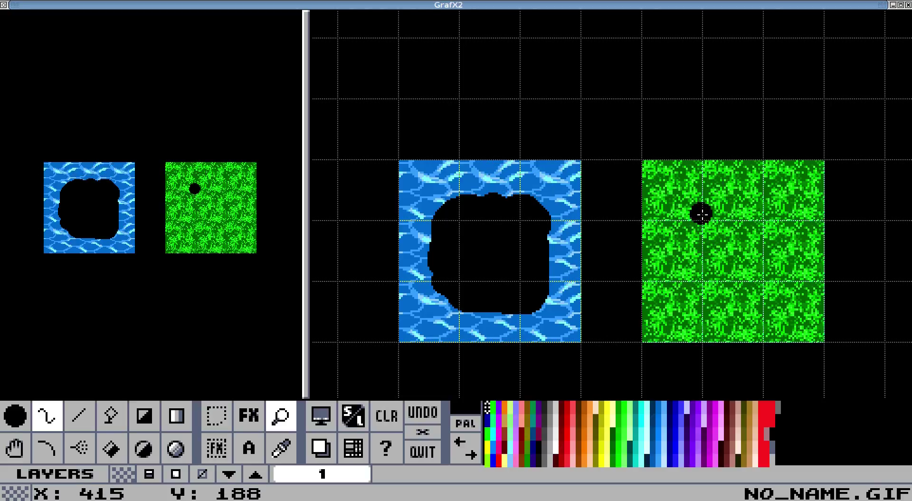
mouse_move(695, 207)
left_mouse_down()
mouse_move(679, 273)
mouse_move(692, 299)
mouse_move(789, 299)
mouse_move(778, 210)
mouse_move(710, 205)
mouse_move(701, 215)
mouse_move(699, 281)
mouse_move(764, 285)
mouse_move(756, 232)
mouse_move(737, 220)
mouse_move(715, 234)
mouse_move(721, 268)
mouse_move(747, 242)
mouse_move(723, 256)
left_mouse_up()
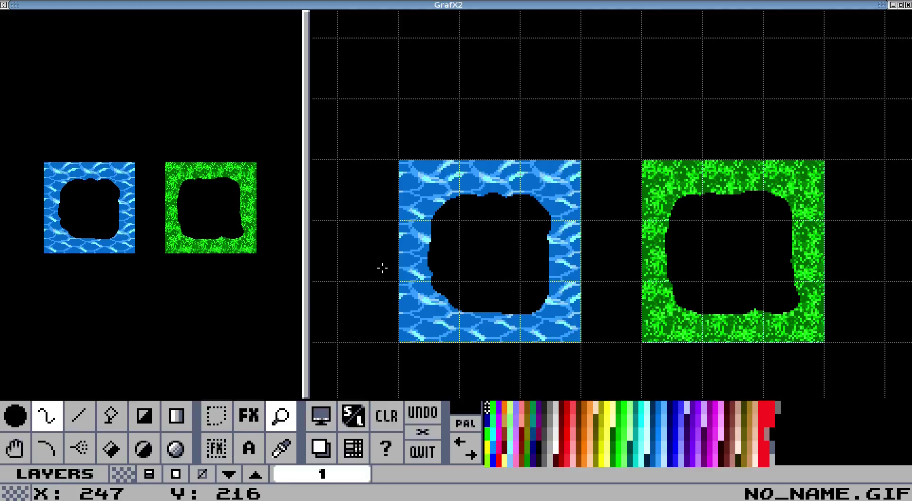
Step: Copy one 32x32 water tile from the spare page and stamp it above the holed water square
key("Tab")
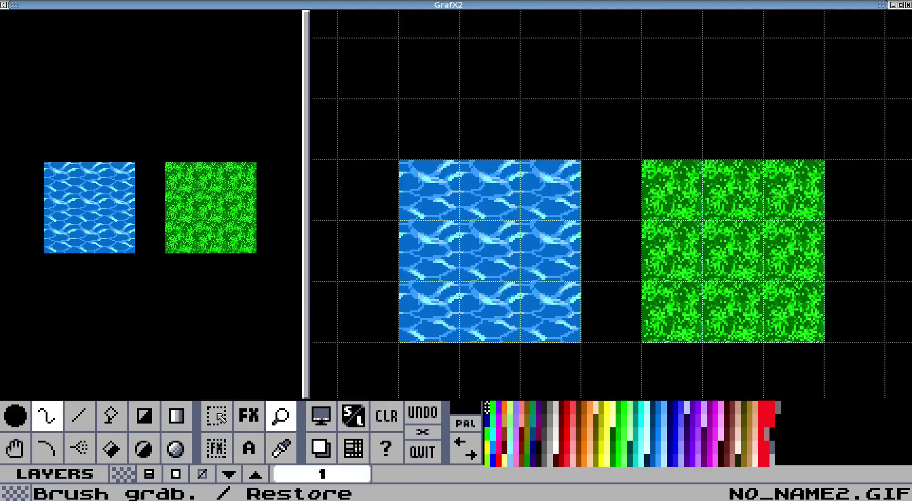
left_click(216, 416)
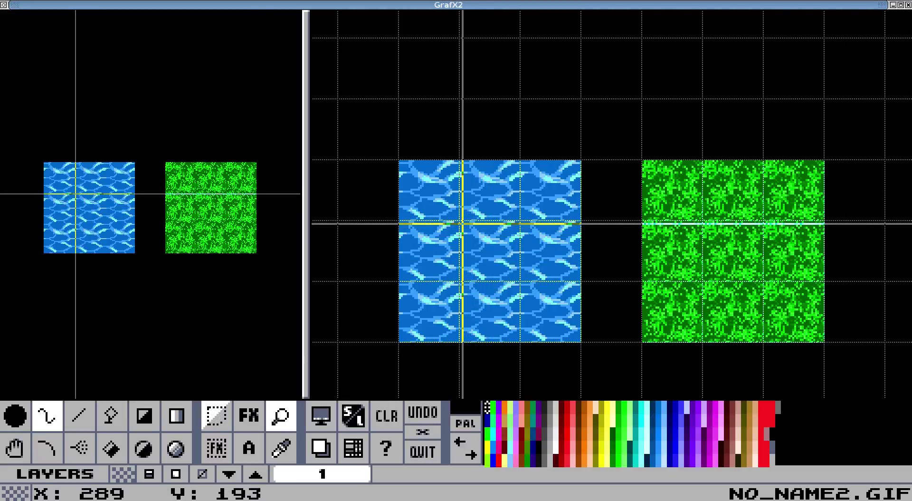
left_click_drag(460, 221, 519, 280)
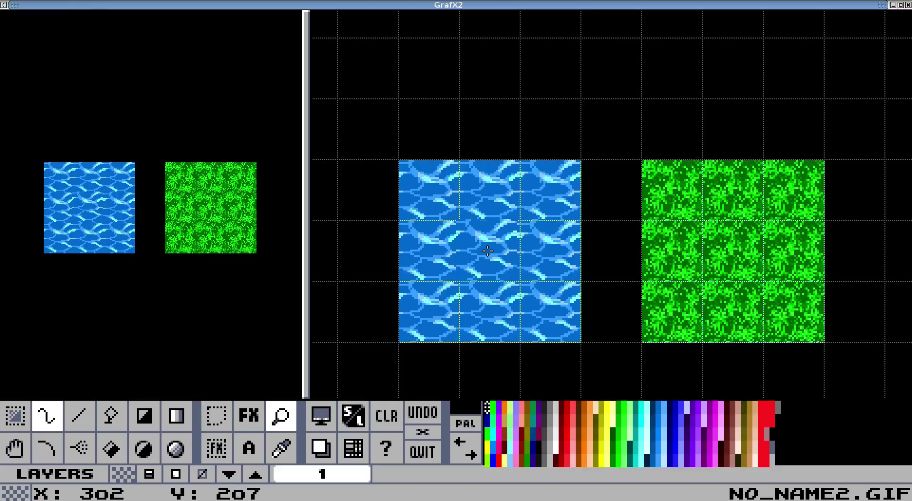
key("x")
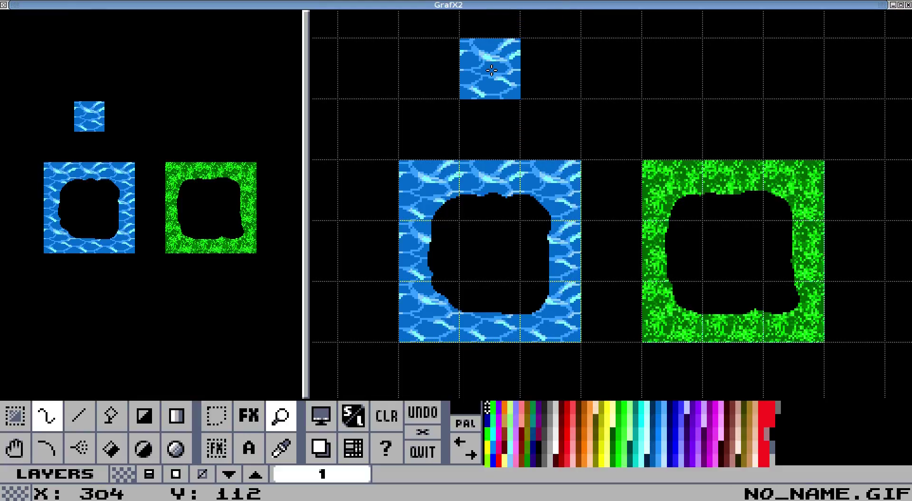
left_click(491, 70)
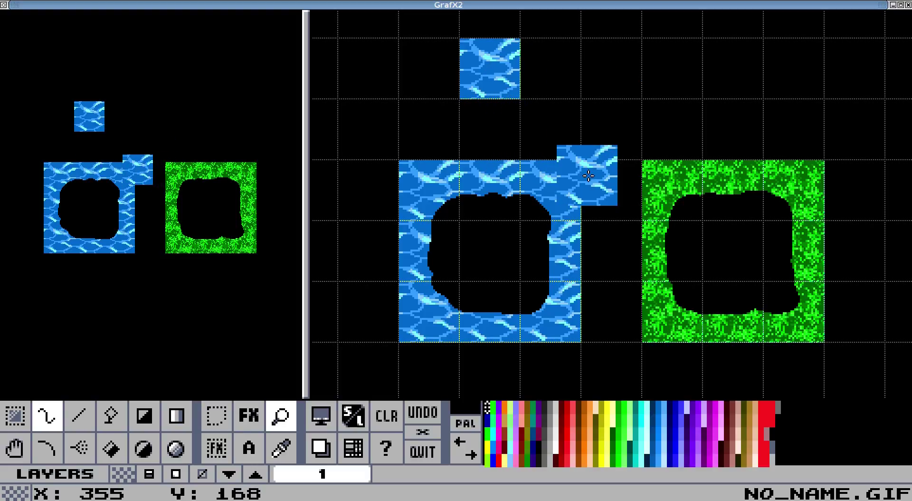
Step: Copy one 32x32 grass tile and stamp it above the holed grass square
key("x")
left_click(216, 414)
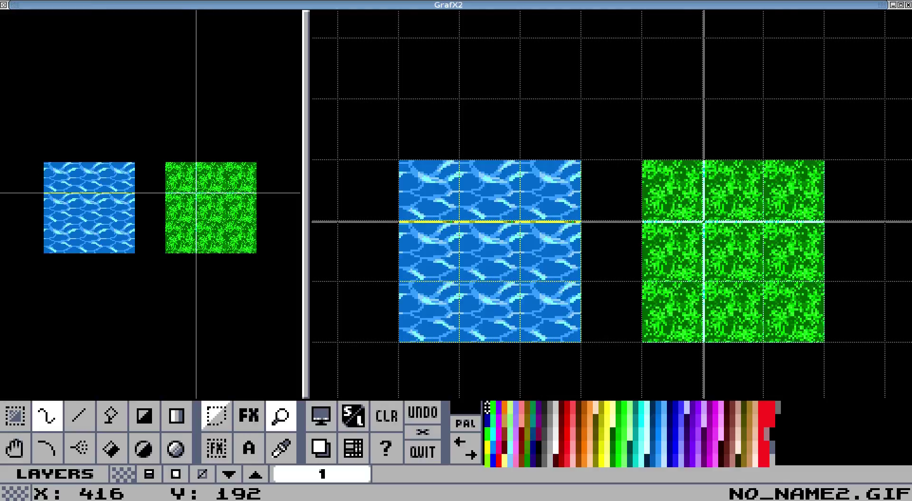
left_click_drag(196, 192, 225, 221)
key("x")
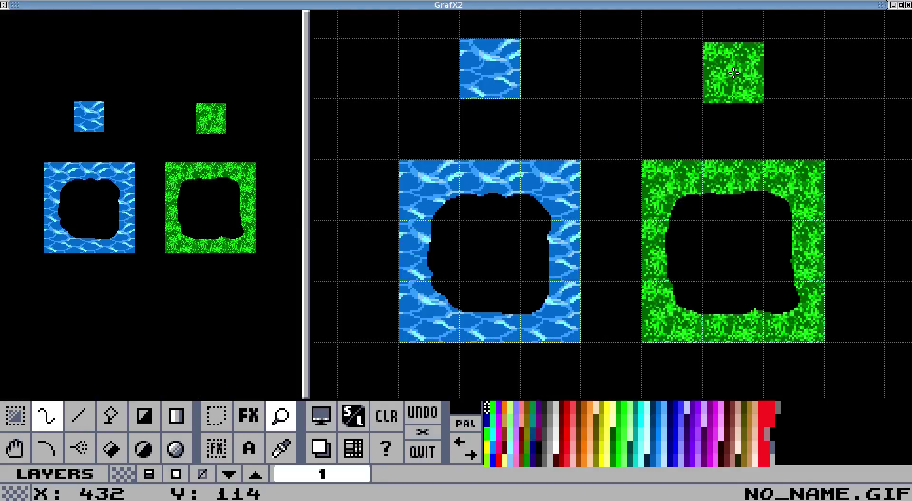
left_click(735, 69)
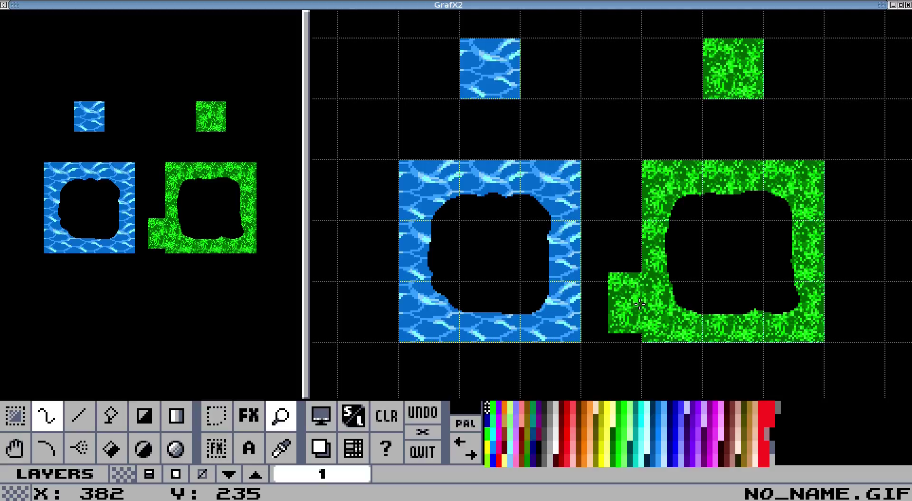
left_click(216, 416)
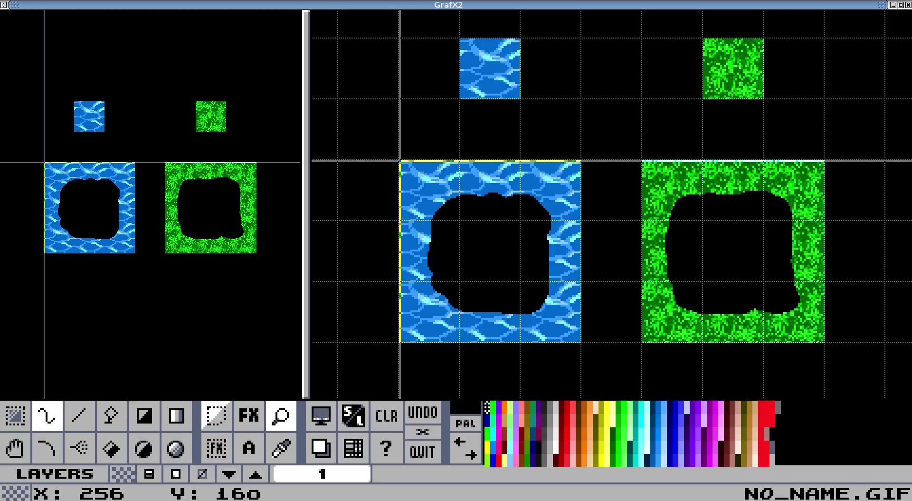
Step: Grab both holed tiles as a brush, go to the spare page, exit split view, and drop it
mouse_move(400, 161)
left_mouse_down()
mouse_move(461, 236)
mouse_move(759, 362)
mouse_move(810, 338)
mouse_move(824, 342)
left_mouse_up()
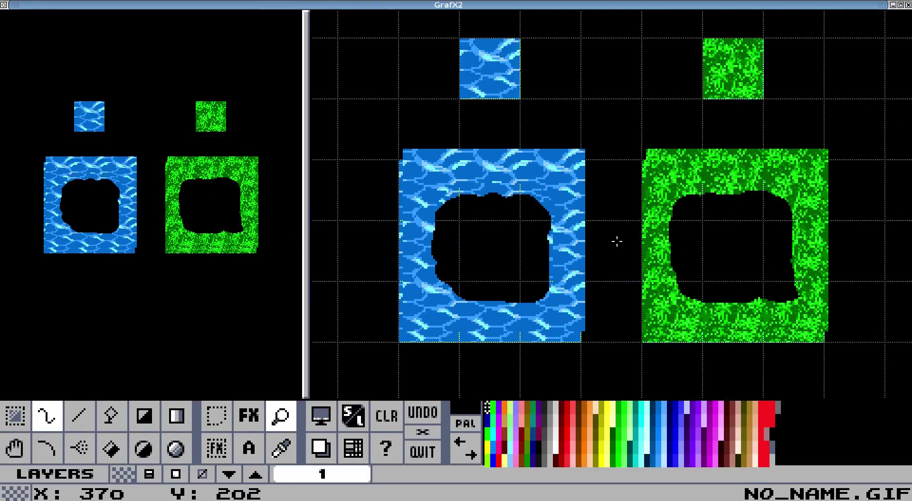
key("Tab")
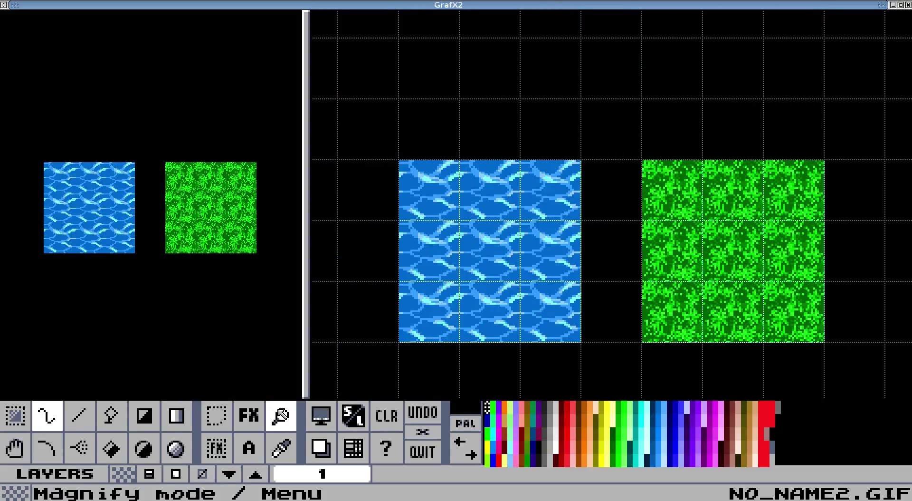
left_click(281, 416)
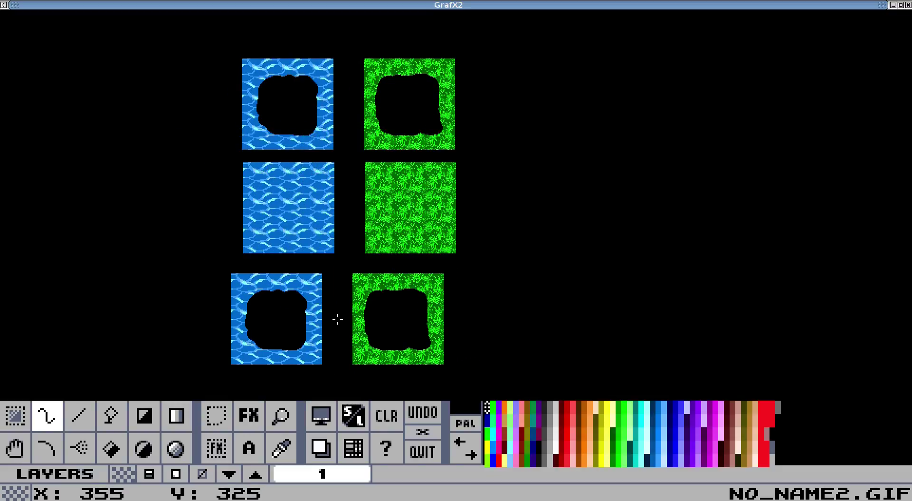
key("period")
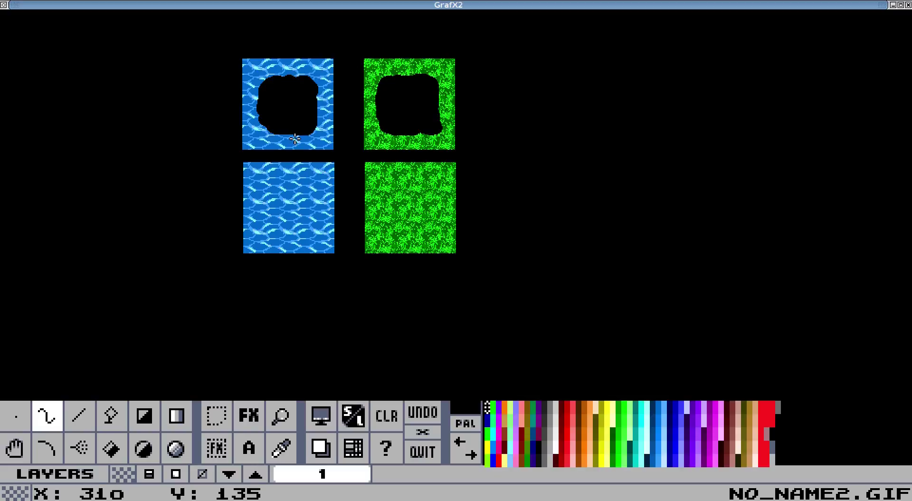
Step: Copy the holed water tile over the plain grass tile in a magnified split view, then release the brush
left_click(216, 415)
mouse_move(233, 45)
left_mouse_down()
mouse_move(271, 97)
mouse_move(351, 163)
mouse_move(344, 157)
left_mouse_up()
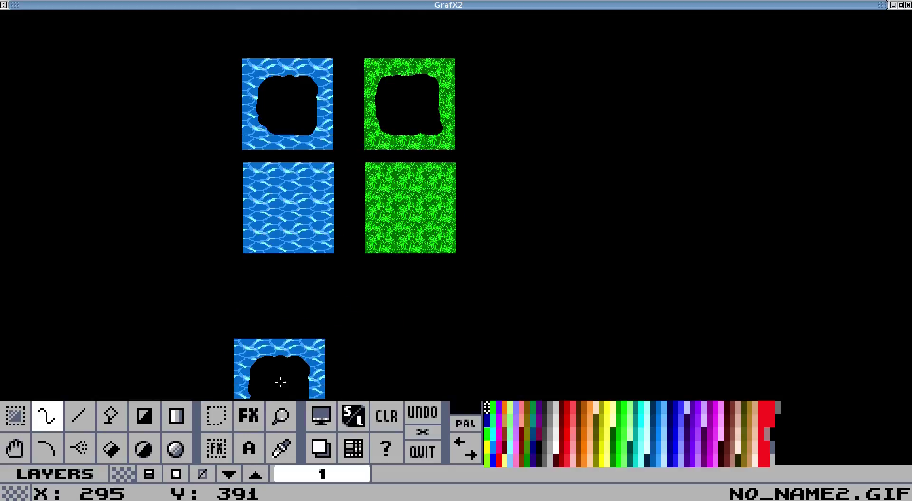
left_click(281, 415)
left_click(409, 193)
scroll(559, 213, "down", 1)
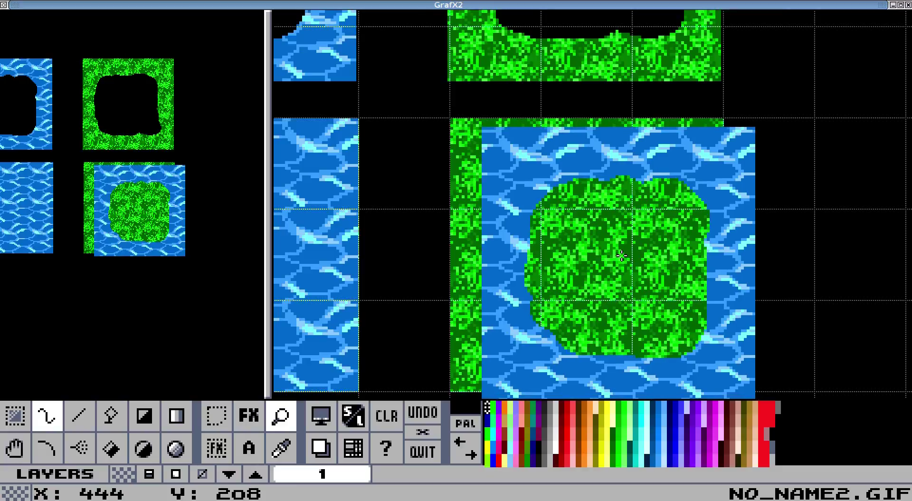
scroll(617, 245, "down", 1)
scroll(630, 250, "up", 1)
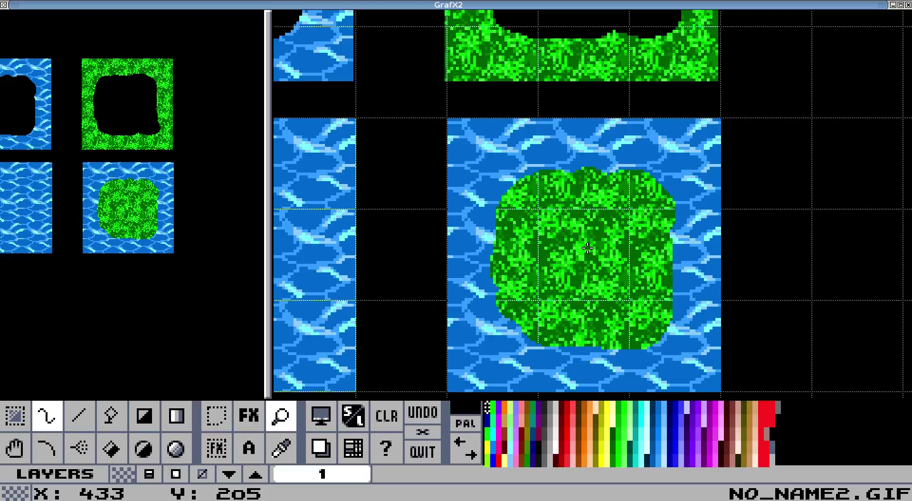
scroll(587, 247, "down", 1)
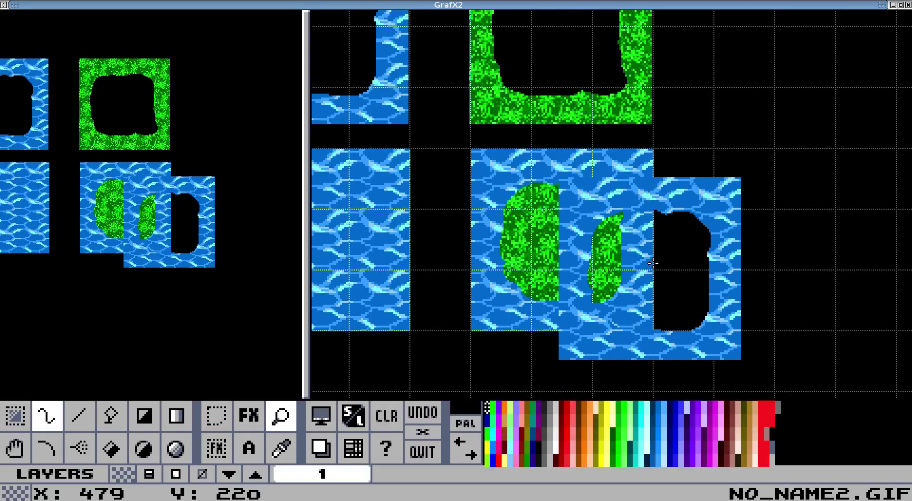
key("Escape")
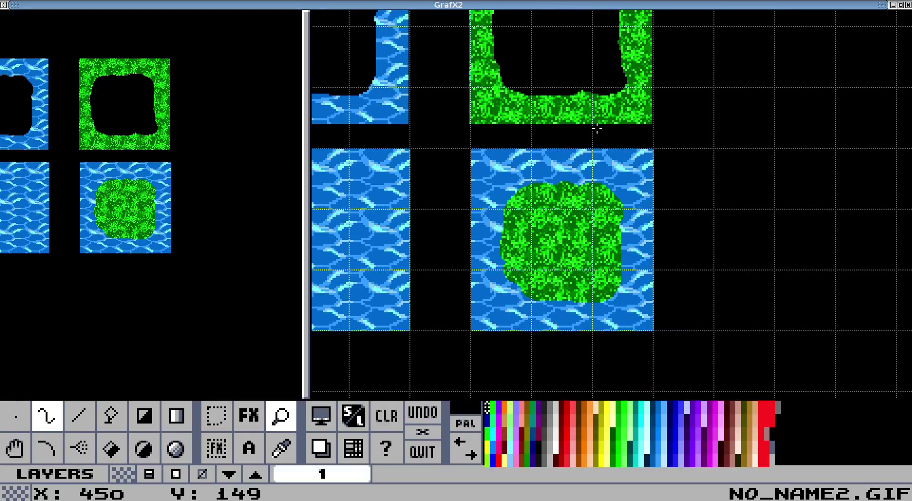
Step: Stamp the holed grass tile onto the plain water tile, then copy the lake and island tiles together
scroll(633, 117, "up", 5)
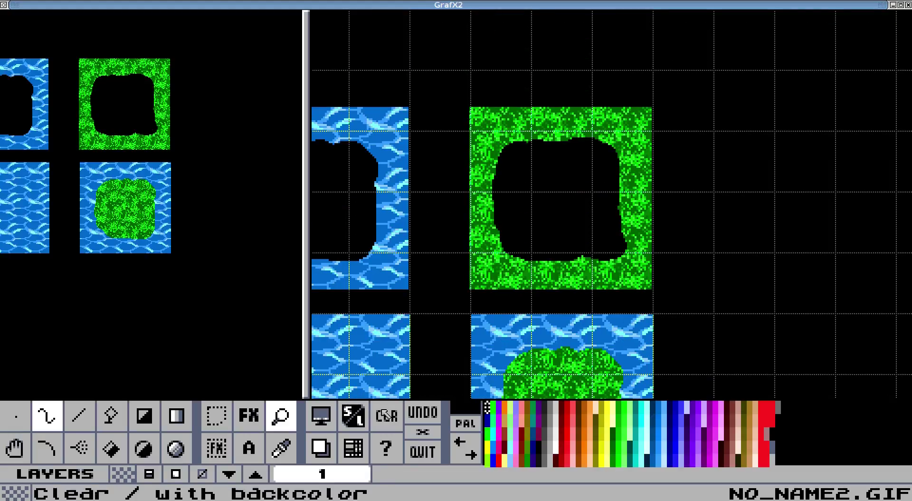
left_click(216, 415)
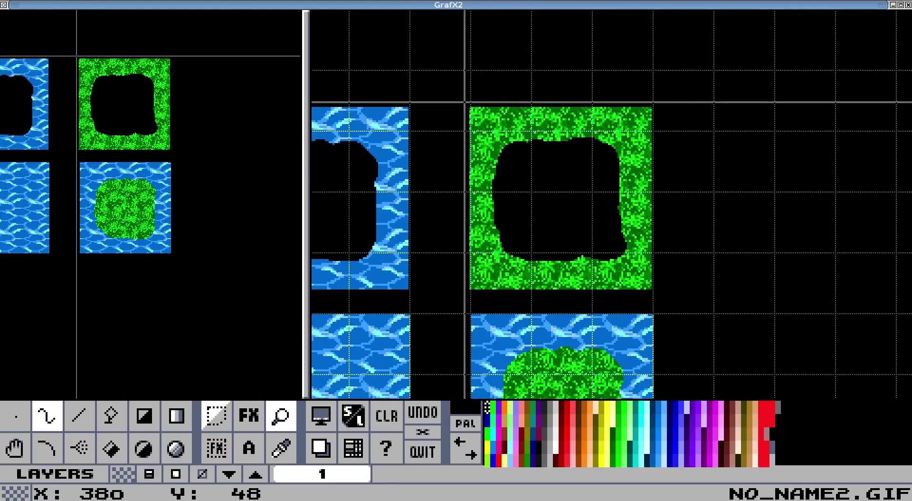
mouse_move(465, 102)
left_mouse_down()
mouse_move(639, 256)
mouse_move(659, 295)
left_mouse_up()
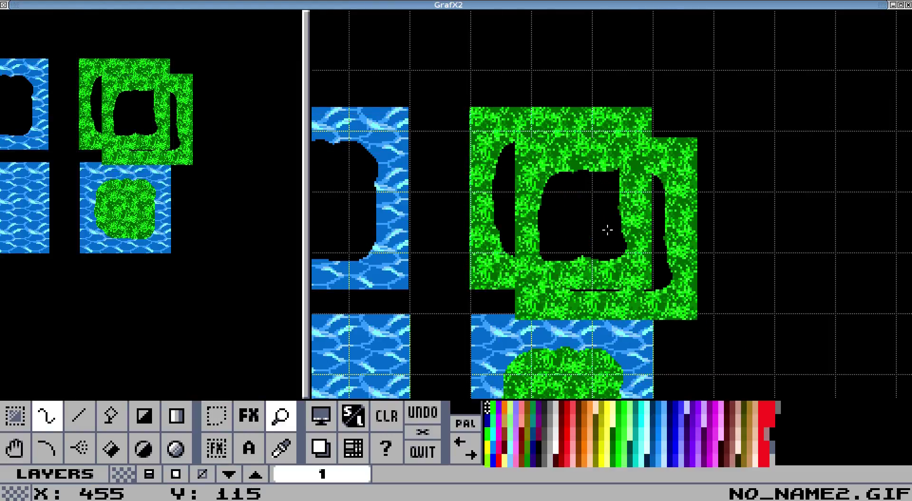
key("Left")
key("Down")
key("Down")
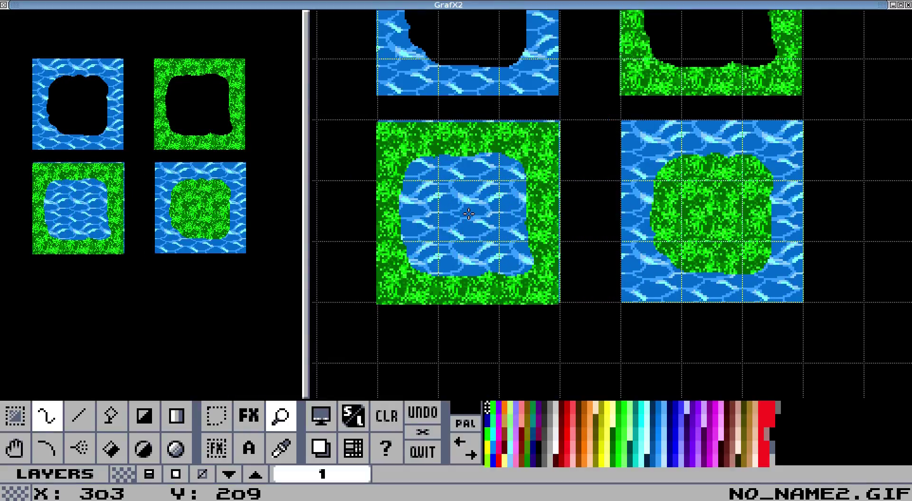
left_click(469, 212)
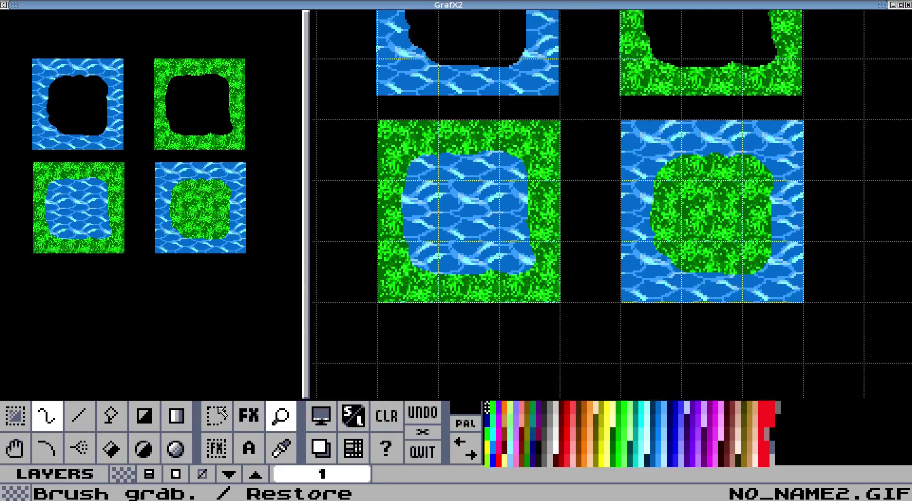
left_click(216, 415)
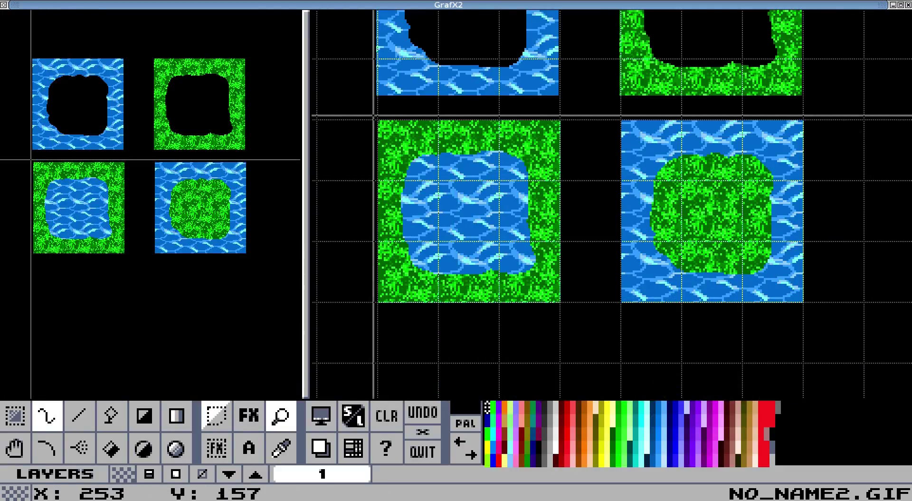
mouse_move(375, 116)
left_mouse_down()
mouse_move(430, 158)
mouse_move(793, 324)
mouse_move(818, 309)
left_mouse_up()
Step: On the NO_NAME.GIF page, exit the magnified view and release the lake-and-island tile brush
key("Tab")
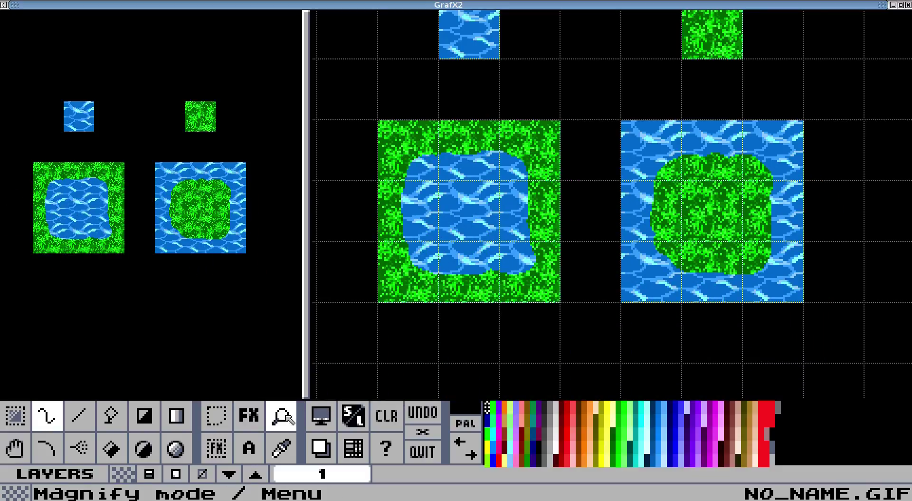
left_click(280, 414)
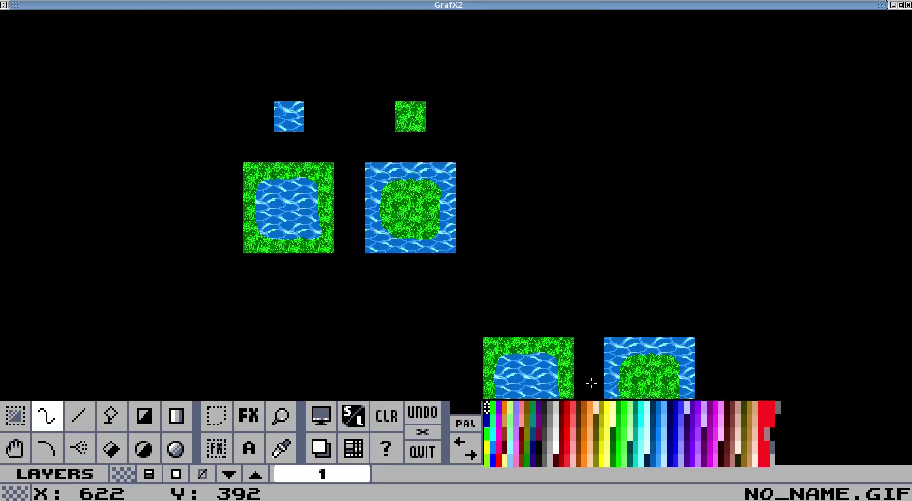
key("period")
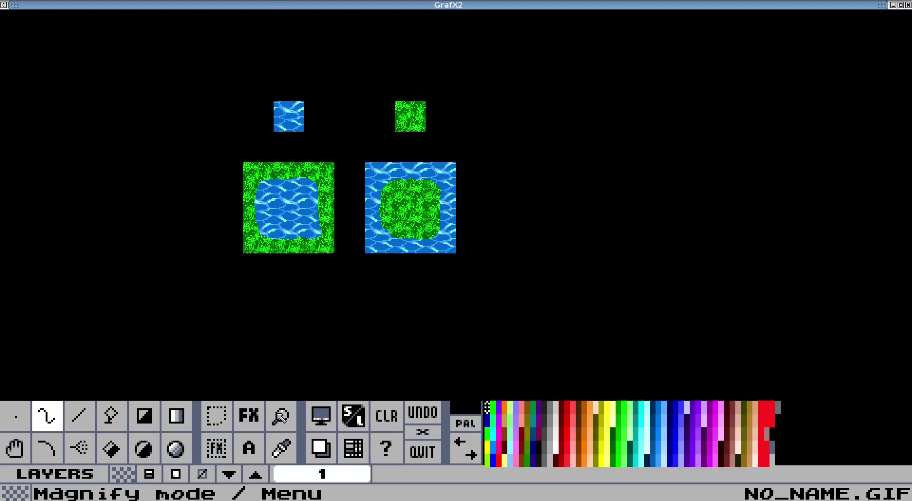
Step: In a magnified view, draw stacked tan, blue and purple filled squares beside the island tile
left_click(281, 416)
left_click(512, 192)
scroll(526, 304, "down", 5)
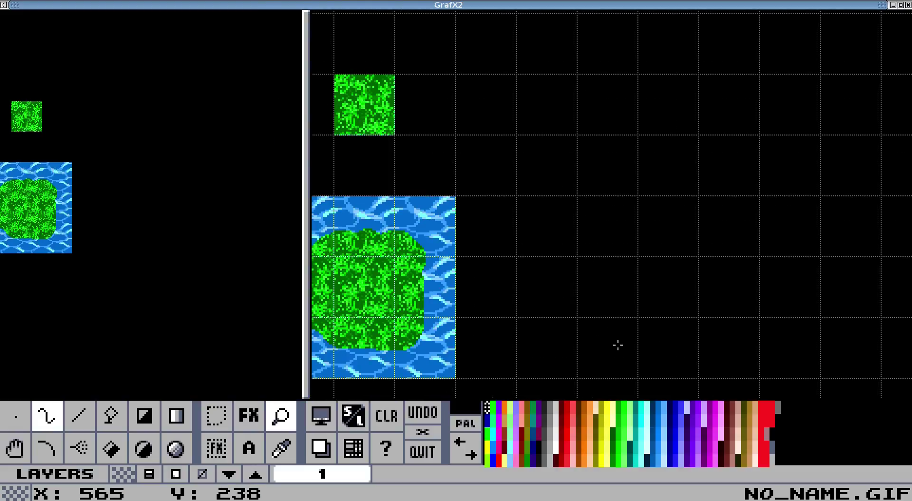
scroll(617, 345, "up", 2)
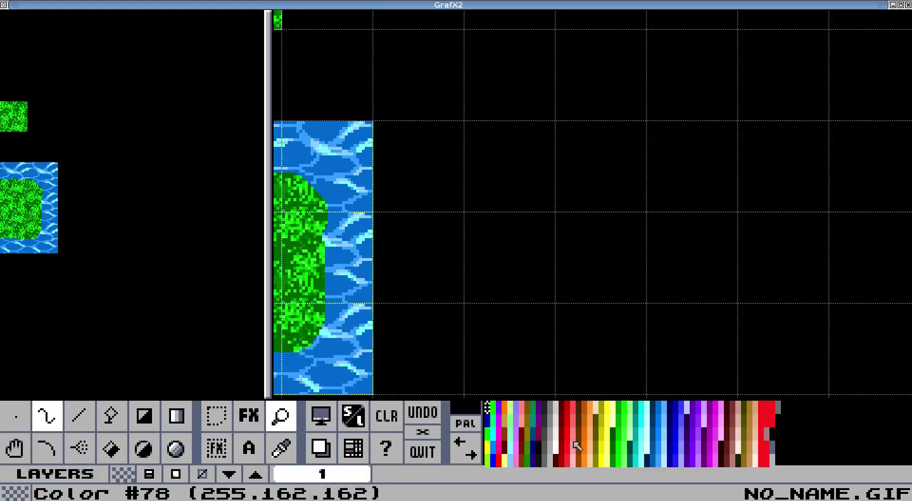
left_click(739, 422)
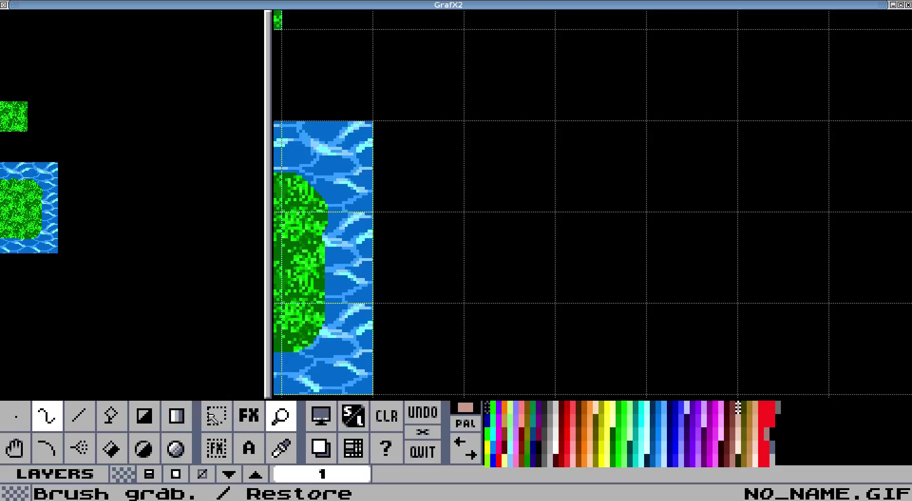
left_click(144, 416)
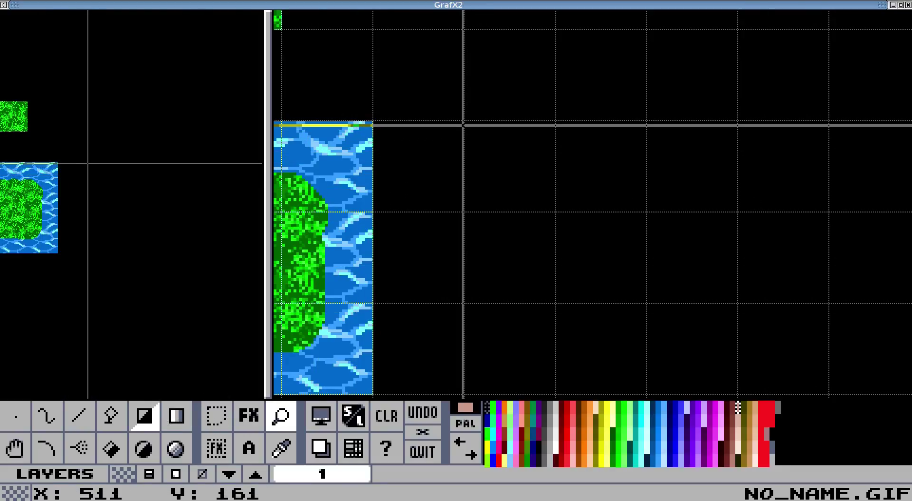
left_click_drag(465, 122, 555, 212)
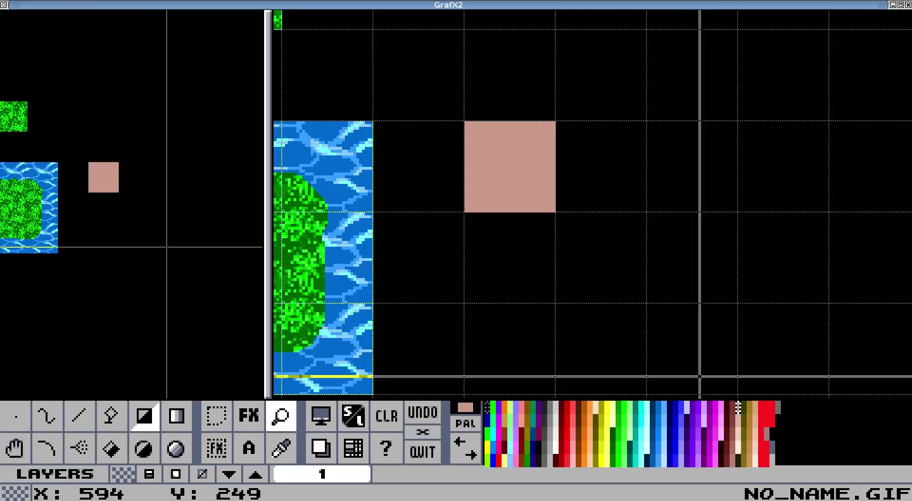
left_click(658, 421)
left_click_drag(465, 214, 554, 303)
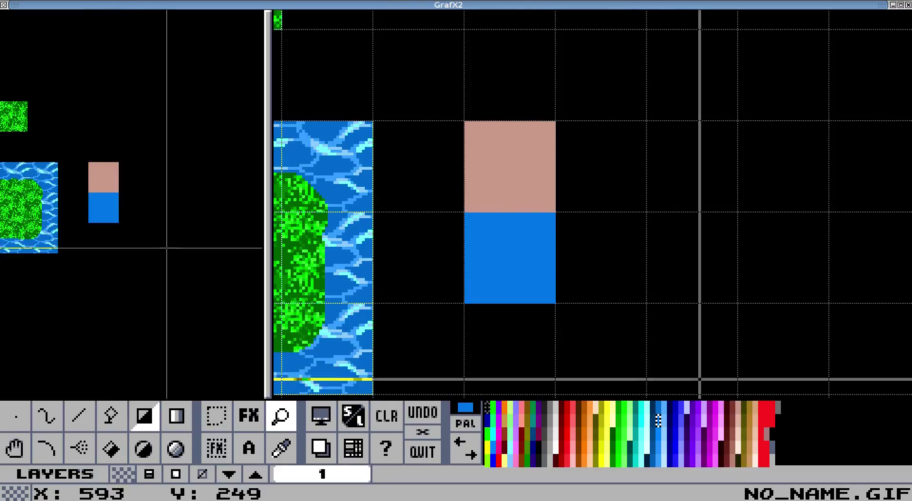
left_click(697, 407)
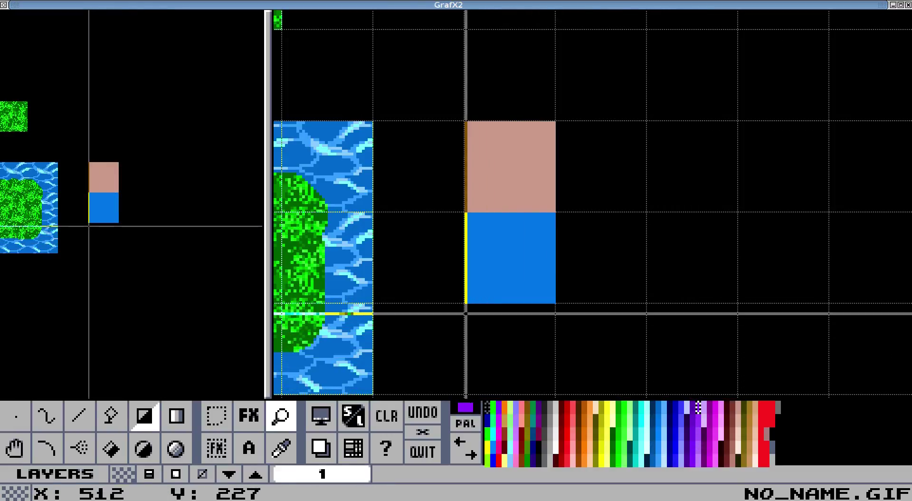
left_click_drag(465, 304, 554, 393)
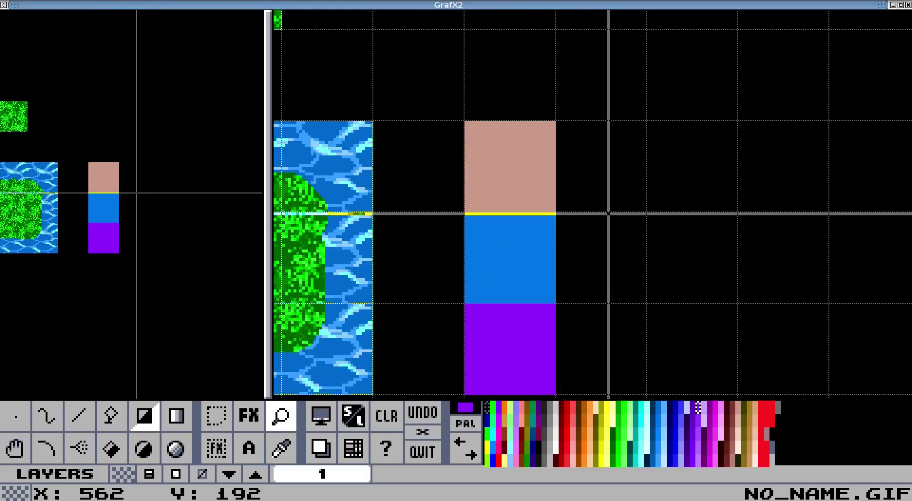
Step: Copy the tan-blue-purple column as a brush and stamp it alongside to widen the block
left_click(216, 415)
left_click_drag(465, 122, 554, 394)
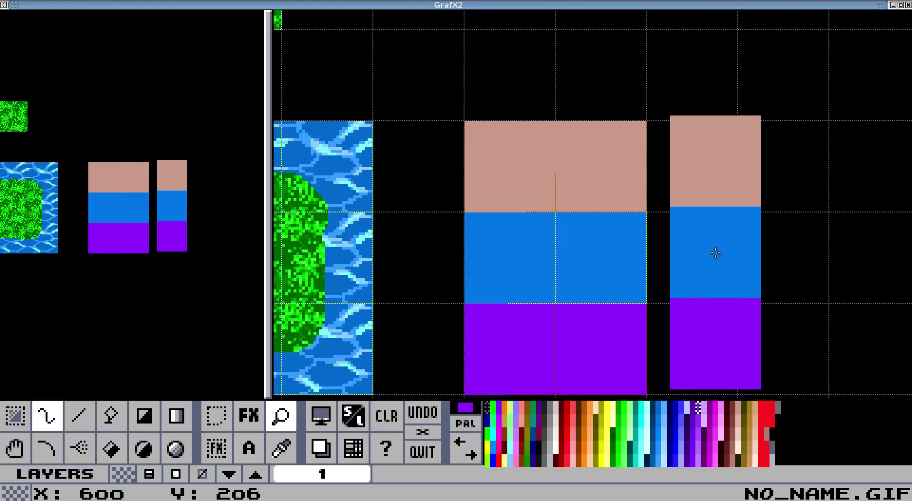
left_click(693, 259)
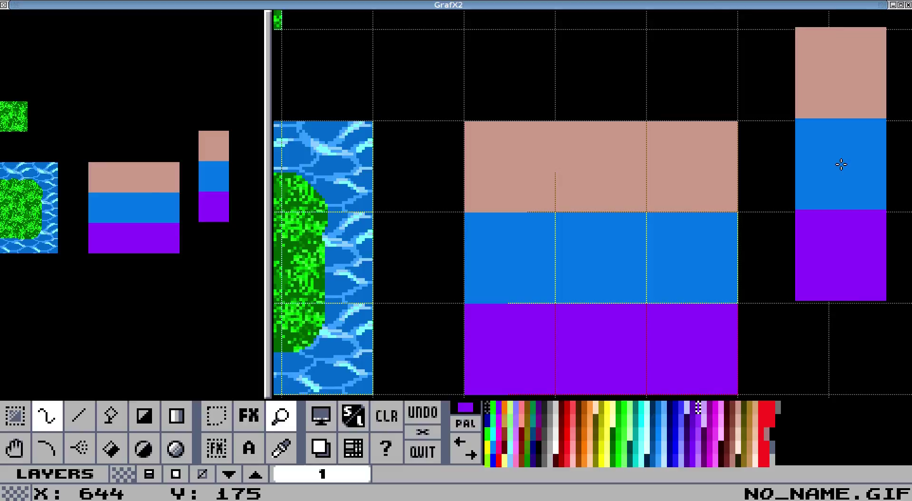
Step: Enable the Tilemap drawing effect and drop the copied column brush
left_click(264, 415)
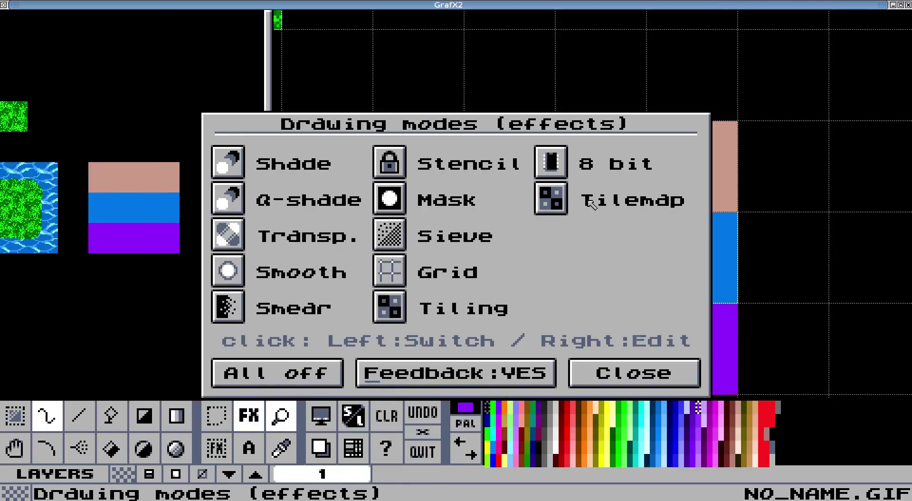
left_click(554, 201)
left_click(651, 382)
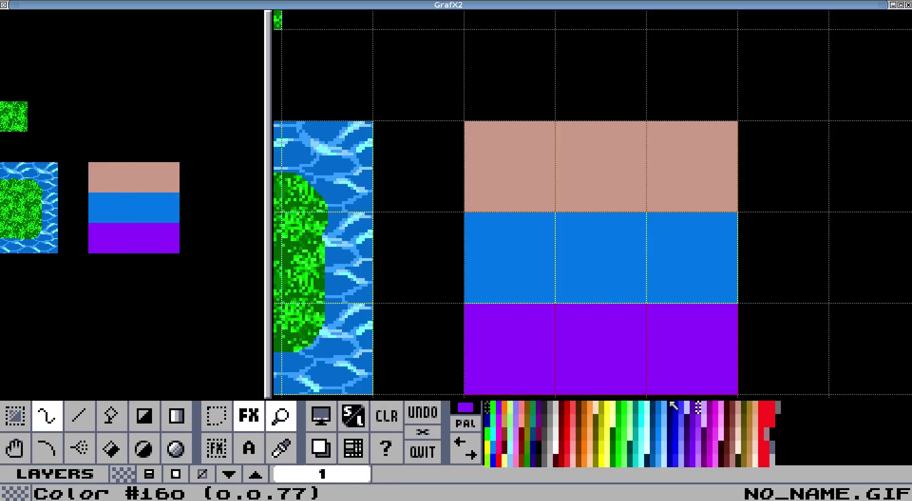
key("period")
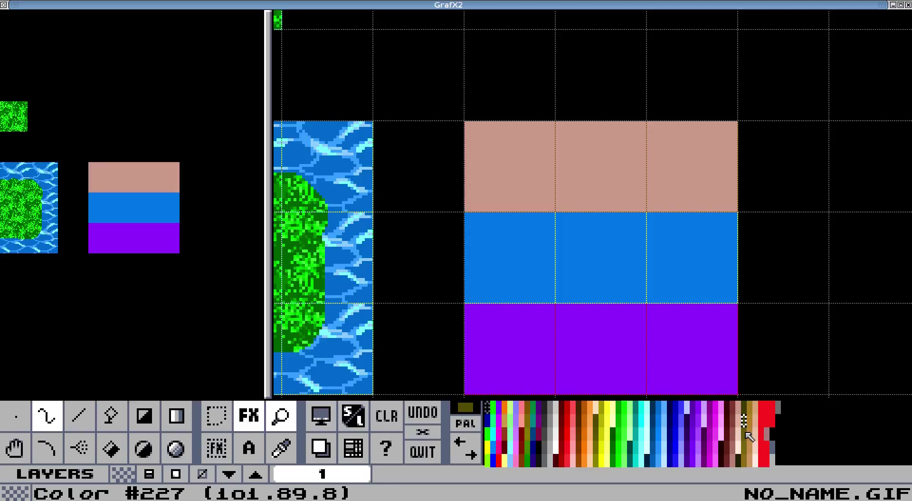
Step: Replace-fill the brown, blue and purple bands with olive
left_click(116, 413)
left_click(565, 195)
left_click(603, 237)
left_click(620, 315)
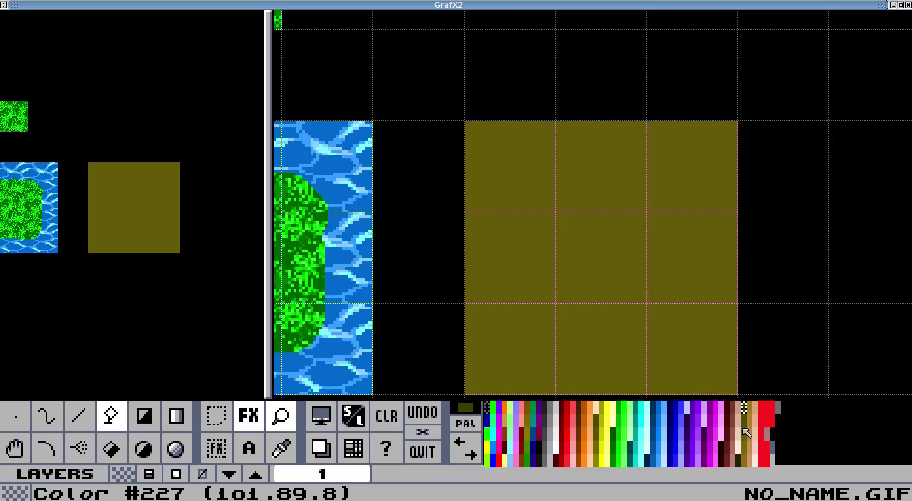
Step: Draw dark freehand crack lines outlining stones across the middle row
left_click(46, 415)
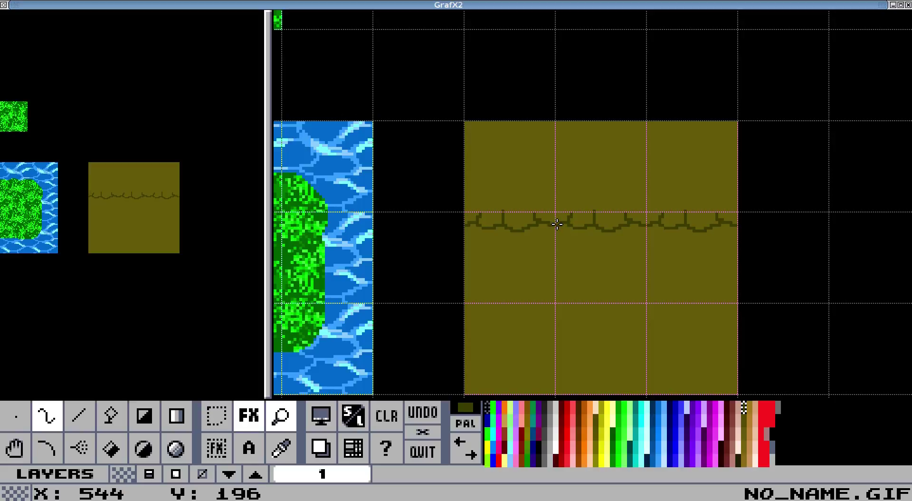
mouse_move(557, 223)
left_mouse_down()
mouse_move(492, 227)
mouse_move(493, 240)
mouse_move(529, 235)
left_mouse_up()
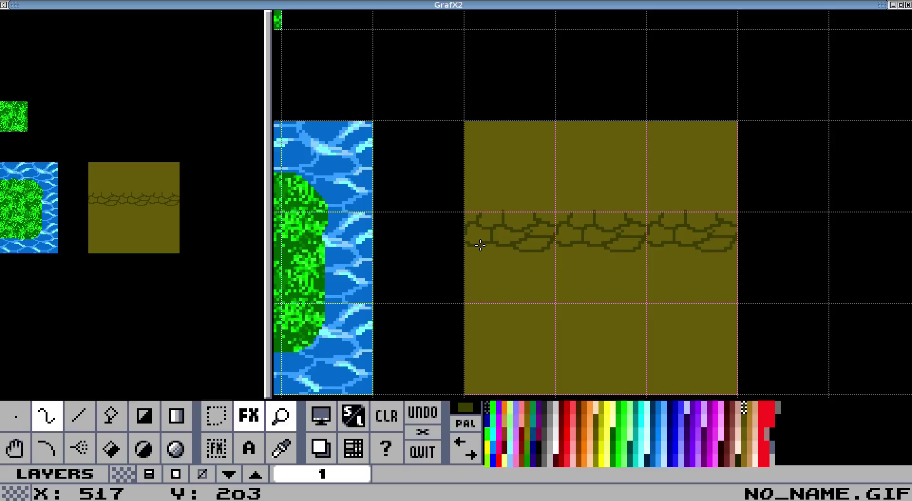
mouse_move(490, 254)
left_mouse_down()
mouse_move(517, 245)
mouse_move(521, 261)
mouse_move(570, 247)
mouse_move(545, 261)
mouse_move(522, 246)
mouse_move(472, 261)
mouse_move(483, 268)
mouse_move(507, 252)
mouse_move(500, 264)
mouse_move(508, 270)
mouse_move(534, 269)
mouse_move(540, 260)
mouse_move(533, 271)
mouse_move(550, 277)
mouse_move(602, 271)
mouse_move(575, 284)
left_mouse_up()
mouse_move(504, 282)
left_mouse_down()
mouse_move(543, 271)
mouse_move(575, 280)
mouse_move(535, 282)
left_mouse_up()
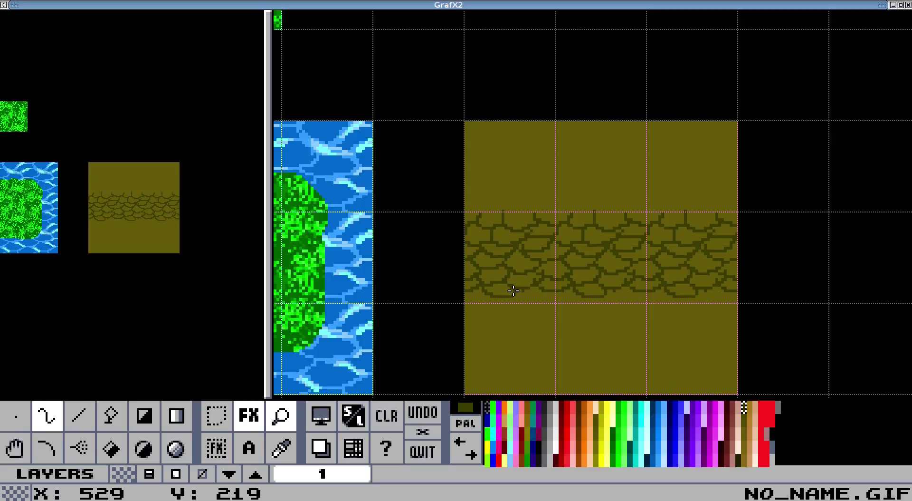
mouse_move(515, 294)
left_mouse_down()
mouse_move(531, 305)
mouse_move(553, 297)
left_mouse_up()
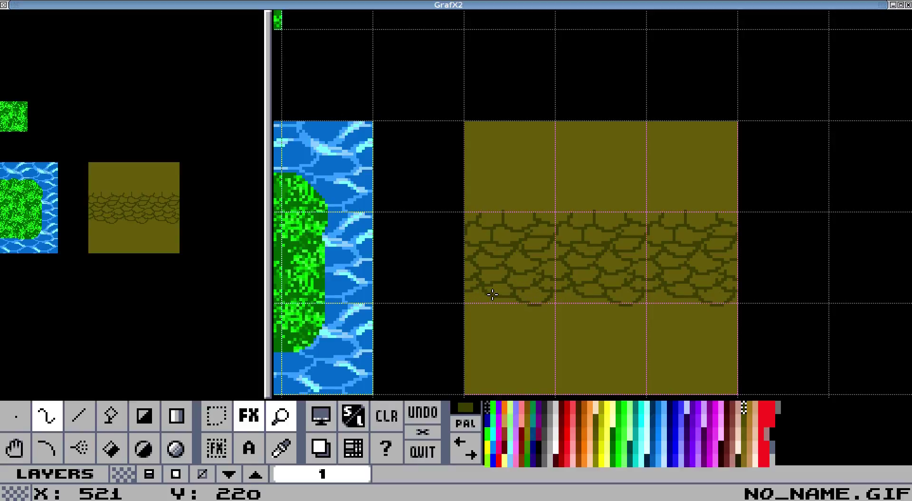
mouse_move(492, 294)
left_mouse_down()
mouse_move(488, 306)
mouse_move(468, 308)
left_mouse_up()
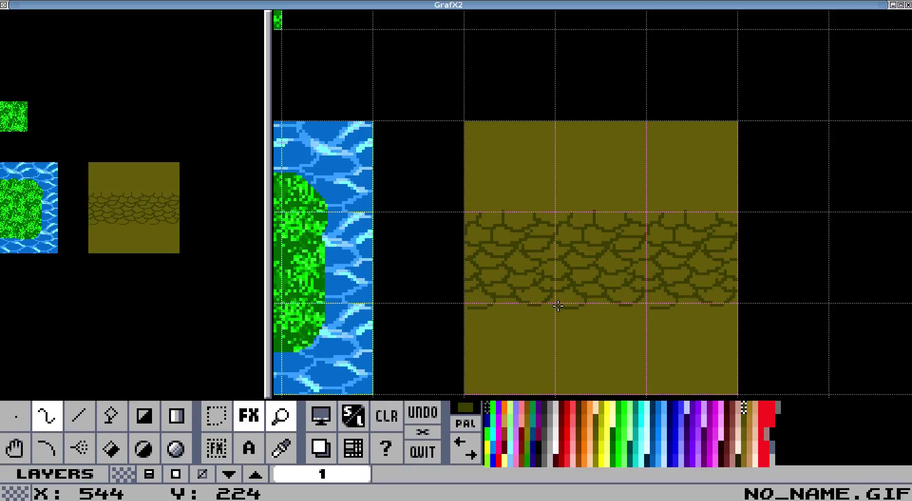
mouse_move(577, 306)
left_mouse_down()
mouse_move(600, 312)
mouse_move(590, 317)
mouse_move(611, 308)
mouse_move(643, 317)
mouse_move(644, 300)
left_mouse_up()
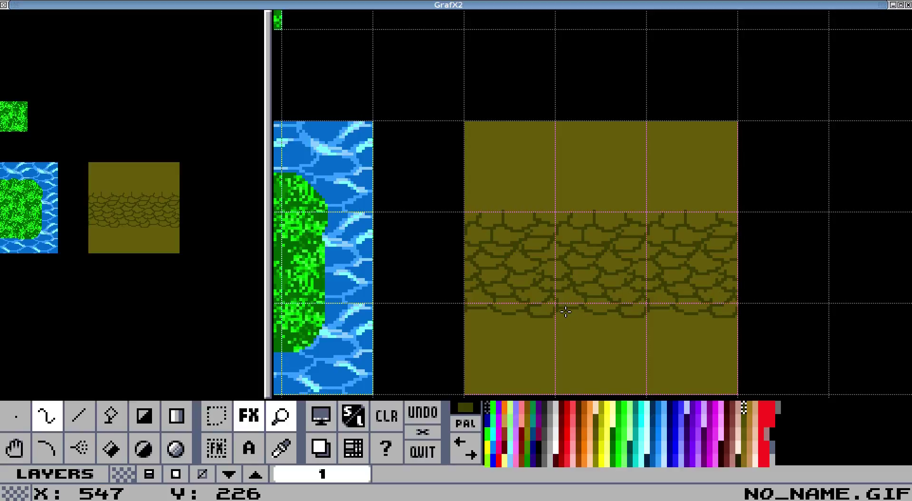
Step: Outline more dark-cracked stones across the bottom row of the block
mouse_move(591, 312)
left_mouse_down()
mouse_move(555, 312)
mouse_move(604, 325)
mouse_move(652, 319)
mouse_move(630, 331)
mouse_move(610, 322)
mouse_move(565, 336)
mouse_move(551, 327)
mouse_move(500, 332)
mouse_move(520, 339)
mouse_move(532, 326)
mouse_move(495, 325)
left_mouse_up()
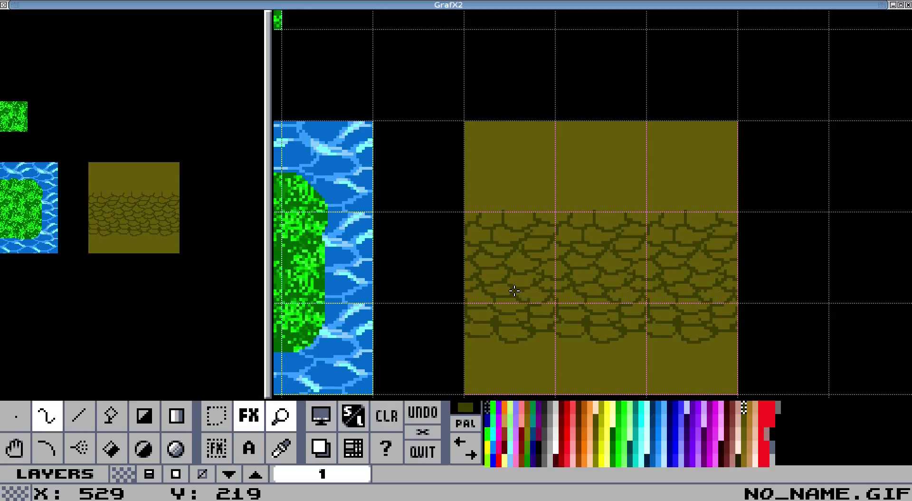
left_click_drag(563, 333, 534, 335)
mouse_move(479, 341)
left_mouse_down()
mouse_move(636, 352)
mouse_move(635, 339)
mouse_move(633, 350)
mouse_move(598, 344)
mouse_move(537, 355)
mouse_move(569, 360)
mouse_move(597, 347)
mouse_move(623, 353)
mouse_move(582, 358)
mouse_move(573, 347)
mouse_move(621, 368)
mouse_move(638, 364)
mouse_move(585, 360)
mouse_move(579, 374)
mouse_move(561, 365)
left_mouse_up()
mouse_move(497, 371)
left_mouse_down()
mouse_move(550, 374)
mouse_move(576, 364)
mouse_move(561, 363)
mouse_move(543, 370)
mouse_move(586, 373)
left_mouse_up()
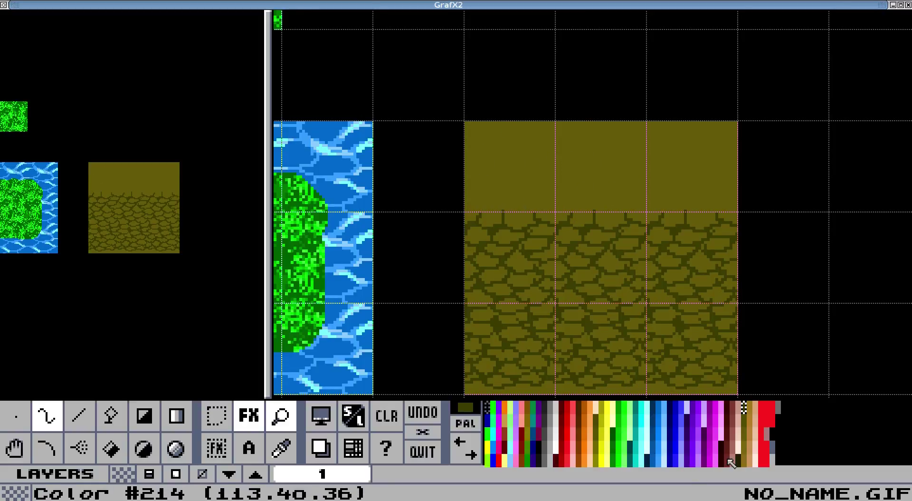
Step: Choose a light brown and paint highlights on middle-row stones, undoing one misplaced stroke
key("bracketright")
key("bracketright")
key("bracketright")
key("bracketright")
key("bracketright")
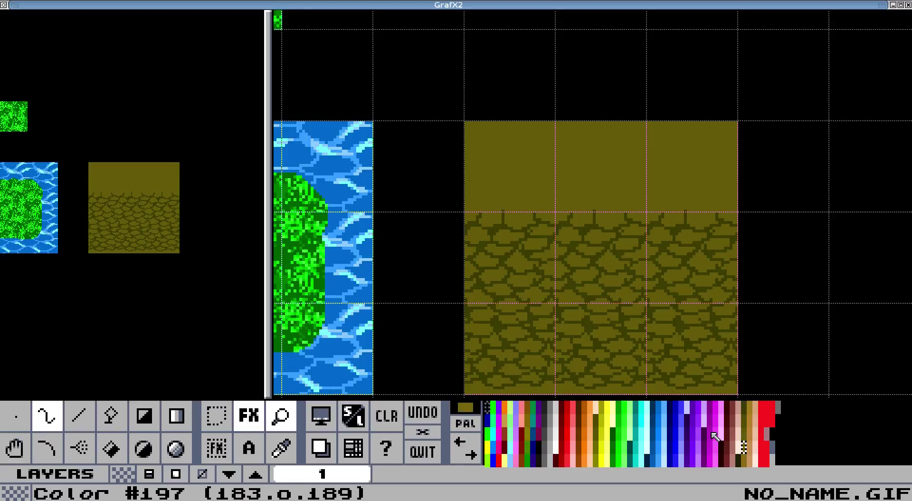
key("bracketright")
key("bracketright")
key("bracketright")
key("bracketright")
key("bracketleft")
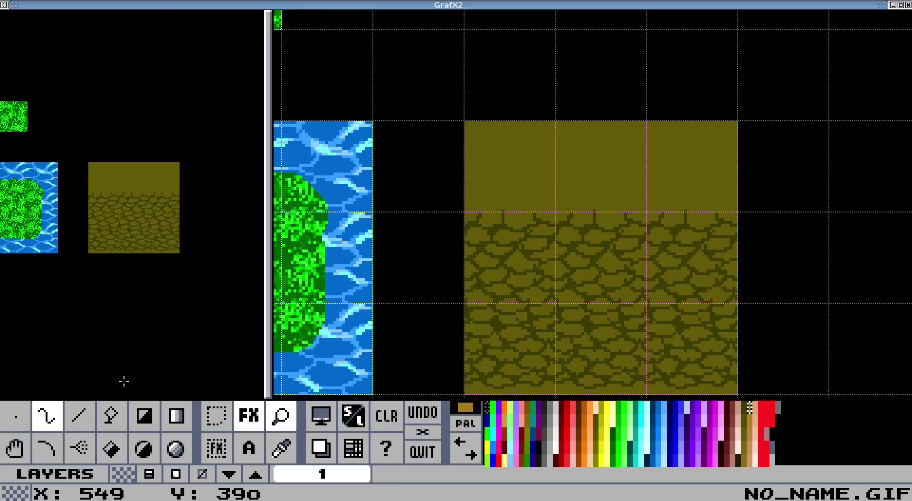
mouse_move(572, 311)
left_mouse_down()
mouse_move(589, 304)
mouse_move(555, 300)
mouse_move(583, 288)
mouse_move(578, 276)
left_mouse_up()
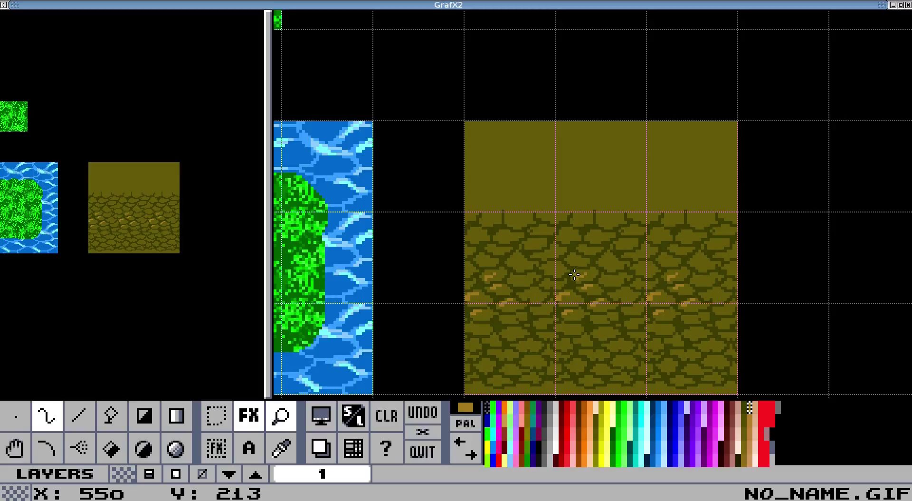
key("u")
mouse_move(579, 257)
left_mouse_down()
mouse_move(606, 263)
mouse_move(577, 277)
mouse_move(600, 262)
left_mouse_up()
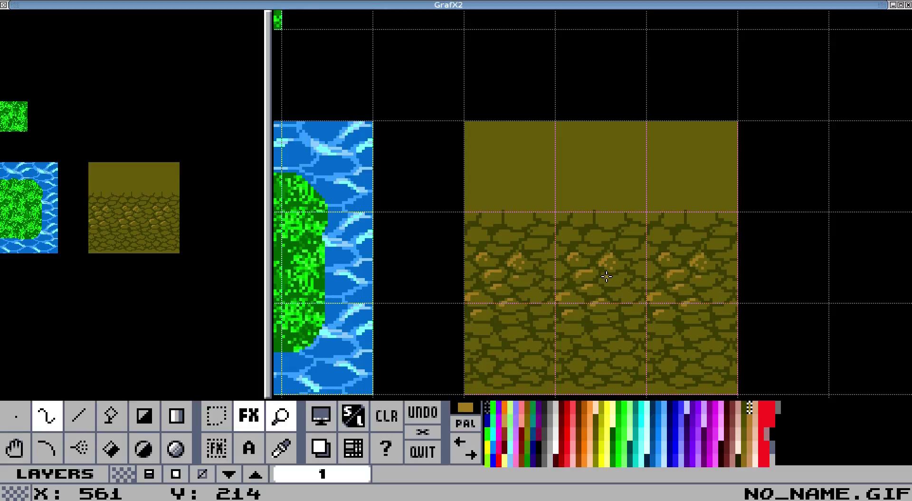
mouse_move(614, 294)
left_mouse_down()
mouse_move(629, 289)
mouse_move(615, 297)
left_mouse_up()
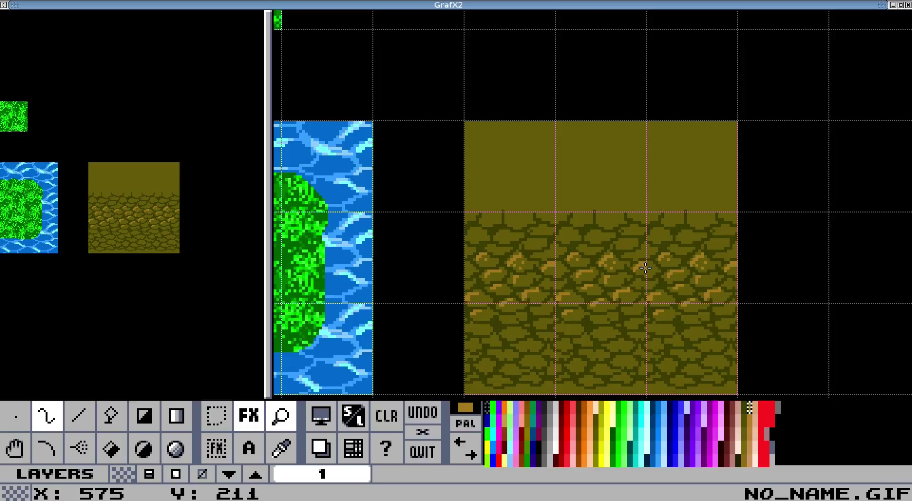
mouse_move(644, 247)
left_mouse_down()
mouse_move(617, 246)
mouse_move(633, 225)
mouse_move(590, 231)
mouse_move(595, 239)
mouse_move(571, 227)
mouse_move(543, 261)
mouse_move(588, 254)
left_mouse_up()
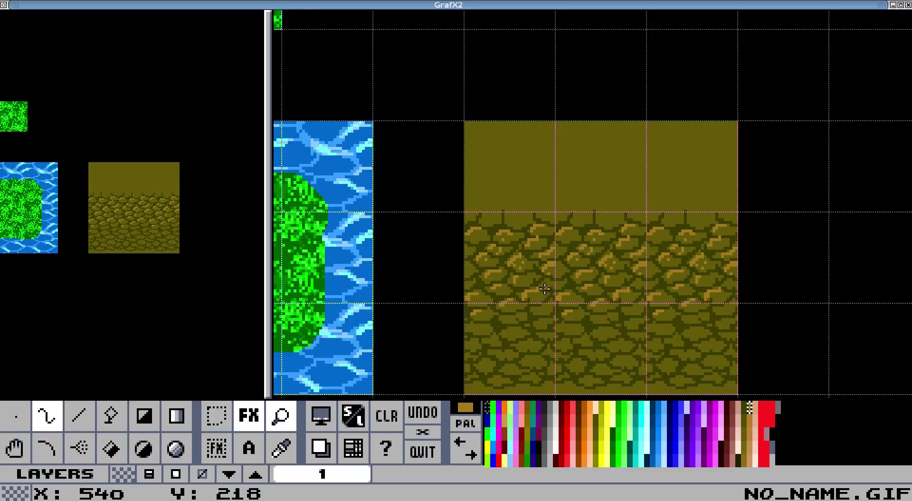
left_click_drag(545, 285, 543, 284)
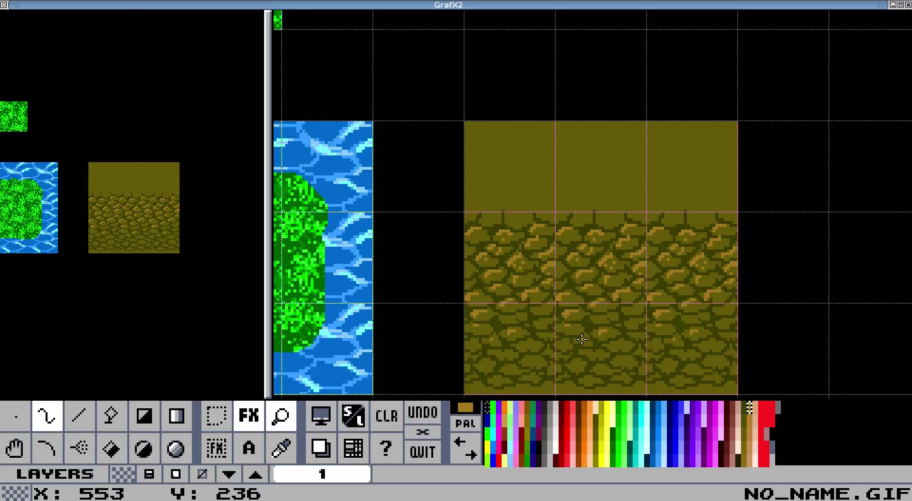
Step: Dab light-brown highlight pixels onto the bottom-row stones
left_click(591, 351)
left_click(572, 364)
left_click_drag(601, 316, 608, 317)
left_click(632, 322)
left_click(628, 309)
left_click(617, 343)
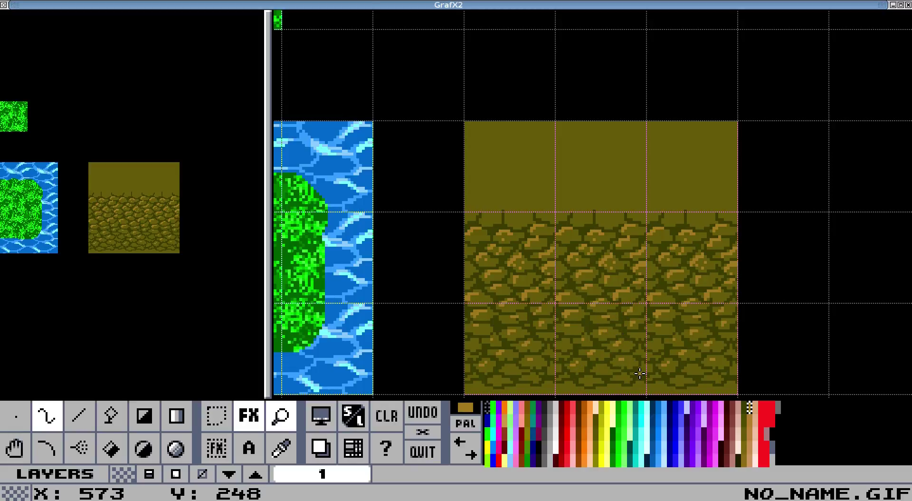
left_click(626, 378)
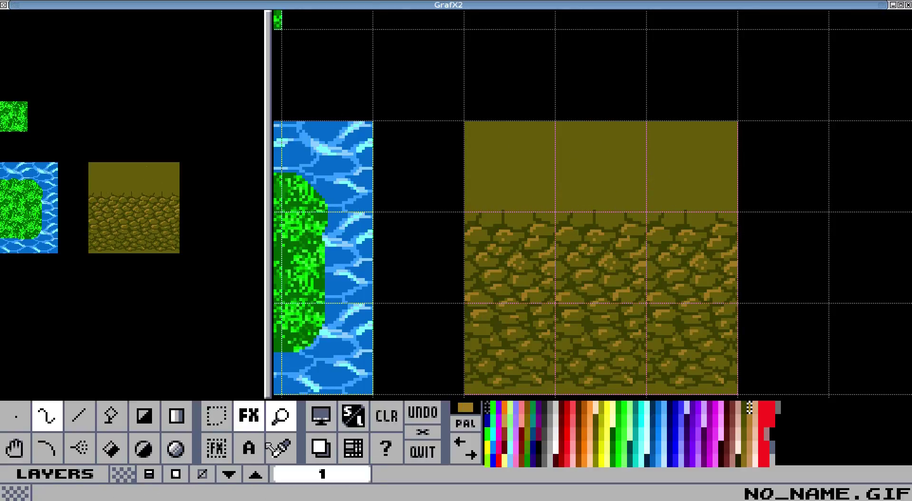
Step: Fill the plain top row with a slightly brighter olive sampled from the block
left_click(281, 448)
left_click(589, 176)
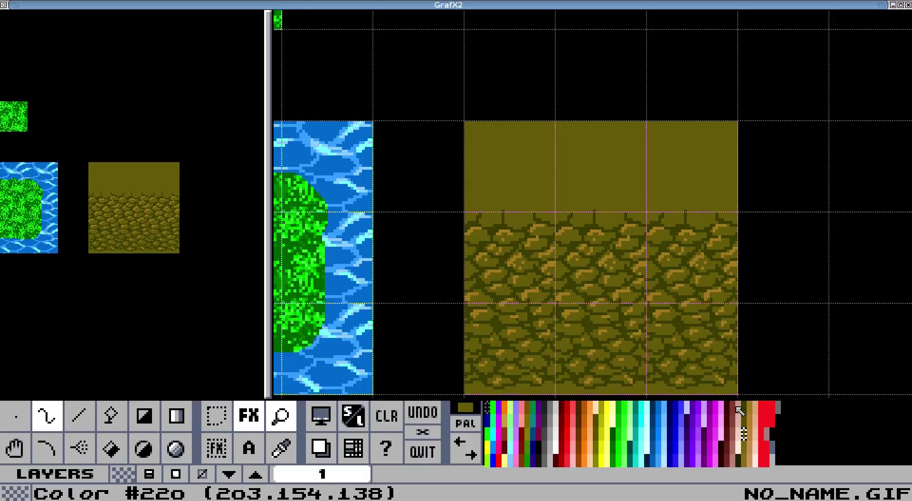
key("]")
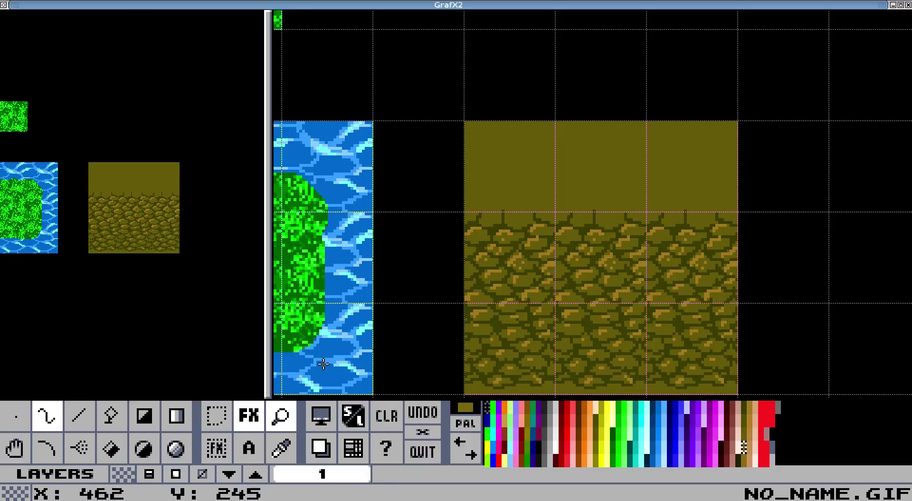
left_click(111, 415)
left_click(591, 189)
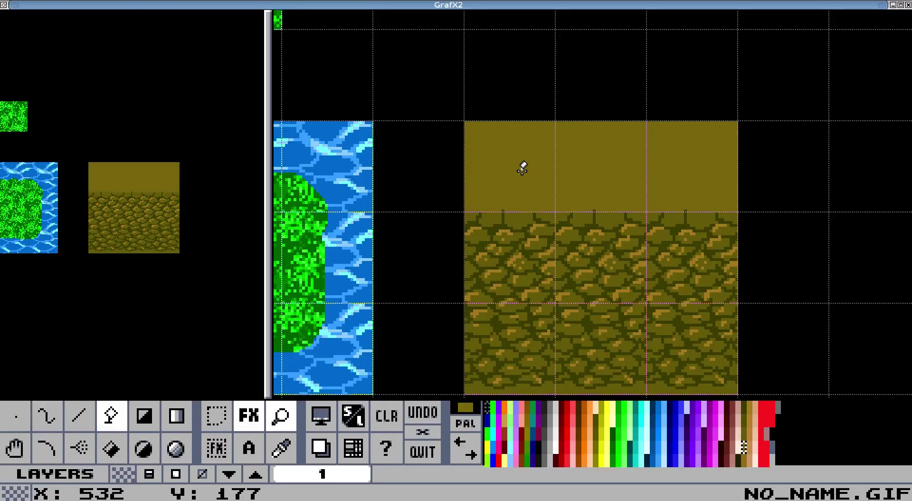
Step: Sketch faint stone outlines across the top row in a shifted olive shade
left_click(281, 448)
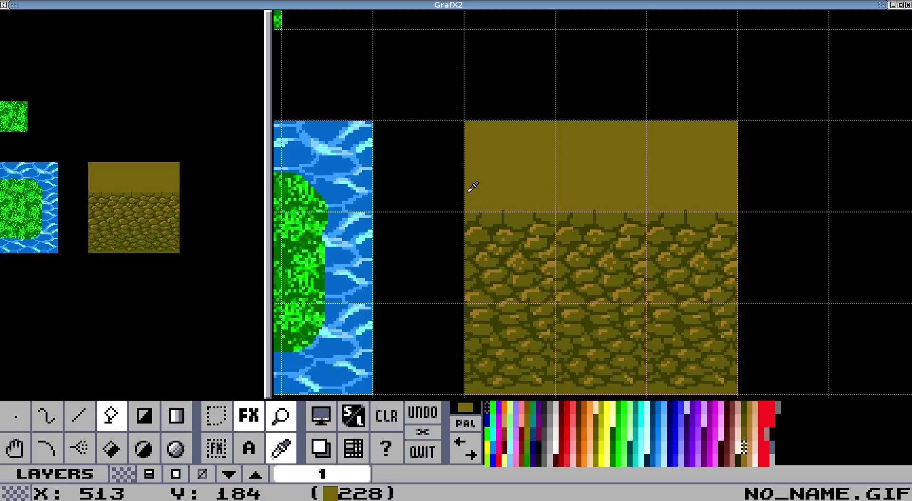
left_click(508, 216)
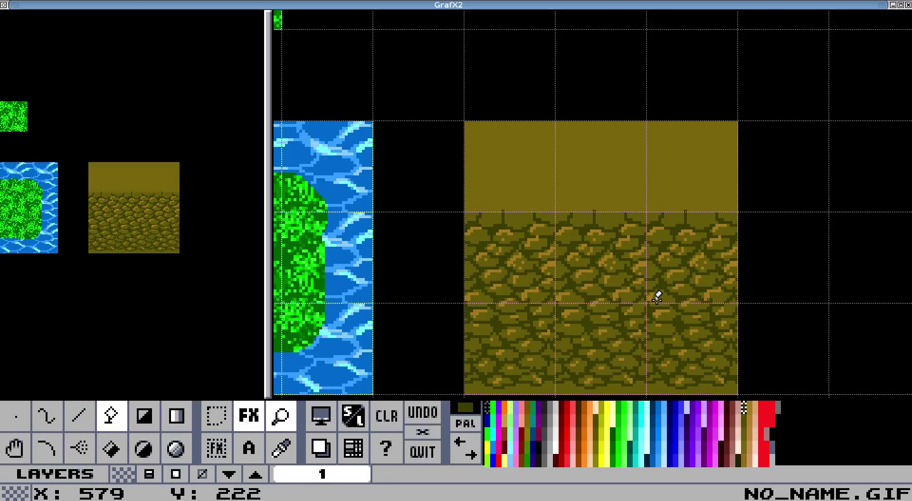
key("]")
key("]")
left_click(47, 416)
mouse_move(506, 208)
left_mouse_down()
mouse_move(532, 213)
mouse_move(555, 196)
mouse_move(467, 199)
mouse_move(486, 213)
mouse_move(503, 195)
mouse_move(495, 192)
mouse_move(555, 189)
mouse_move(556, 168)
mouse_move(552, 178)
mouse_move(522, 181)
mouse_move(511, 170)
mouse_move(487, 180)
mouse_move(484, 165)
mouse_move(469, 178)
left_mouse_up()
mouse_move(574, 158)
left_mouse_down()
mouse_move(613, 159)
mouse_move(609, 171)
mouse_move(578, 139)
mouse_move(553, 150)
mouse_move(559, 169)
mouse_move(607, 148)
mouse_move(631, 153)
mouse_move(617, 161)
mouse_move(629, 161)
mouse_move(636, 175)
mouse_move(594, 120)
mouse_move(568, 130)
mouse_move(593, 148)
mouse_move(605, 138)
mouse_move(578, 129)
mouse_move(552, 134)
mouse_move(536, 155)
mouse_move(525, 129)
mouse_move(497, 136)
mouse_move(500, 147)
mouse_move(524, 127)
mouse_move(540, 146)
mouse_move(533, 130)
mouse_move(602, 131)
left_mouse_up()
Step: Scroll to the lake and island tiles, then turn off magnify to see the full tileset
scroll(482, 264, "down", 1)
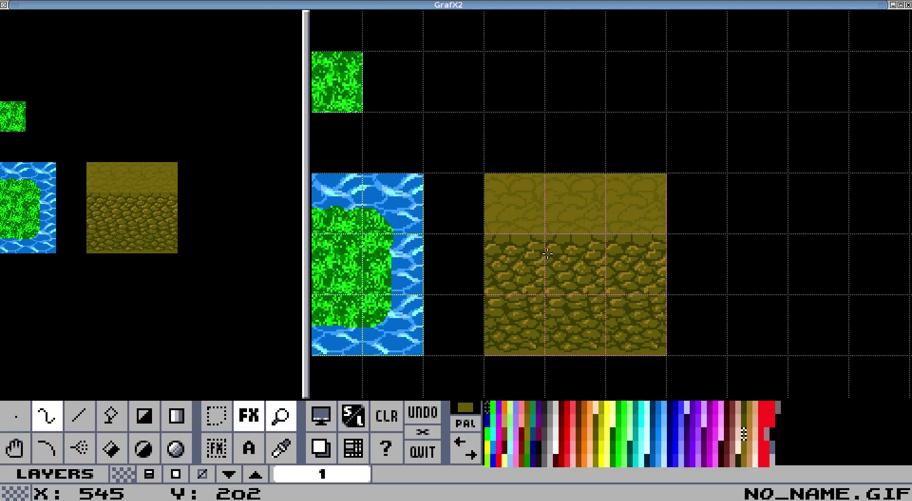
key("Left")
key("Left")
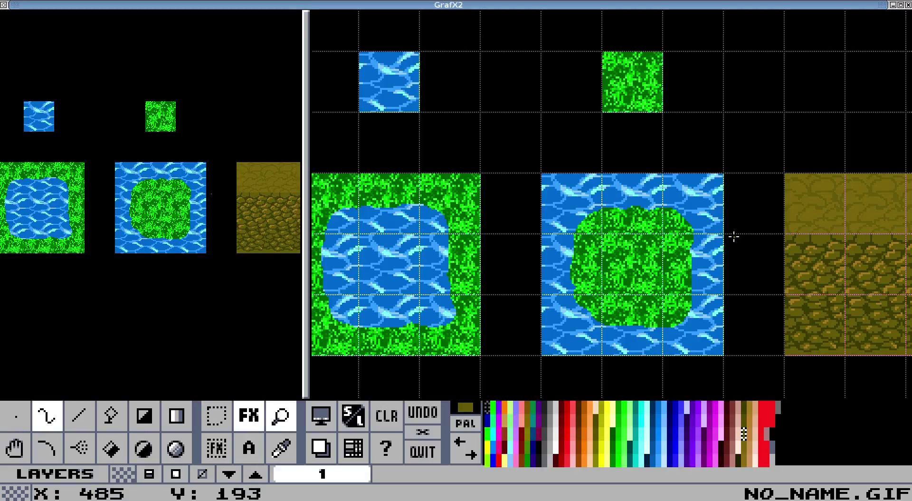
left_click(290, 409)
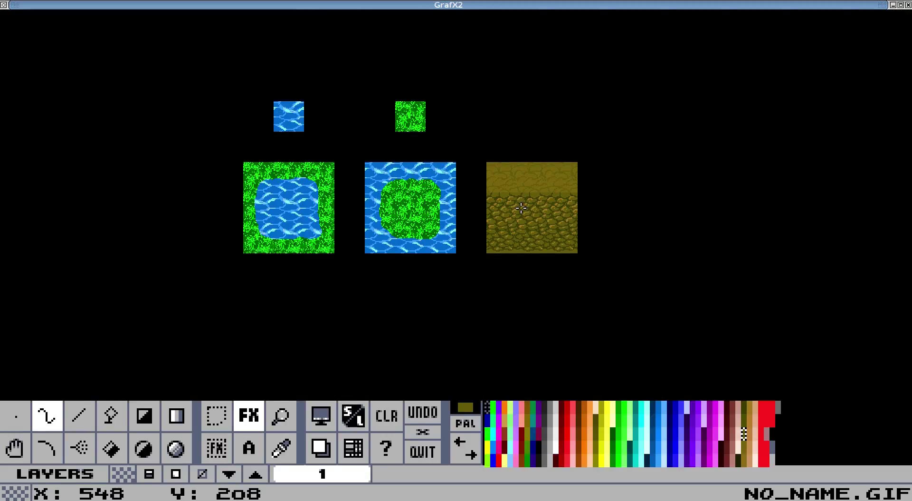